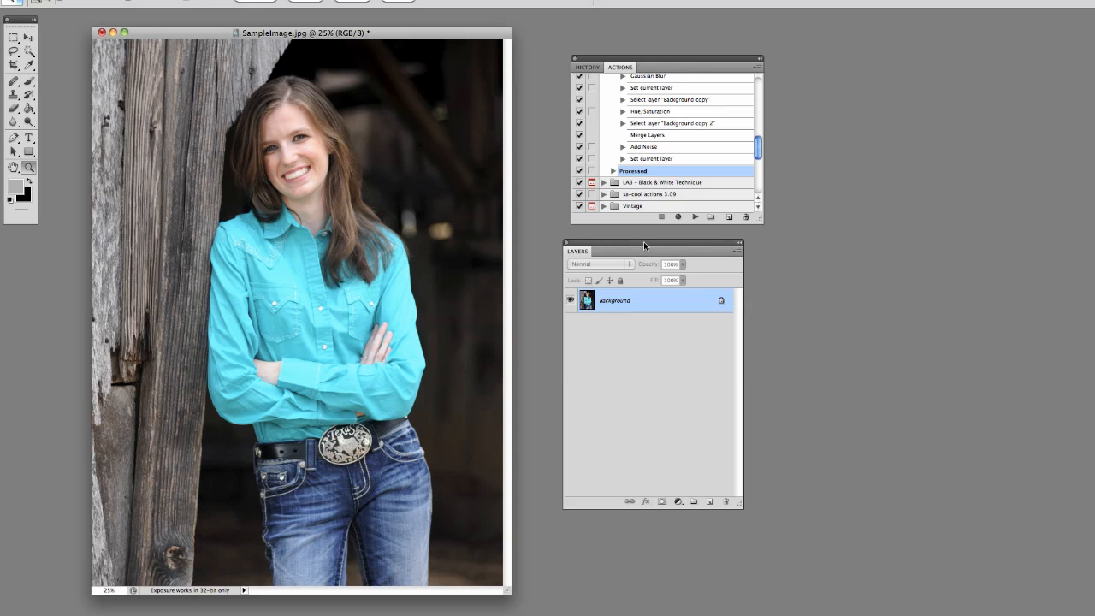
- Start recording a new action named WarmUp
drag(642, 245, 650, 243)
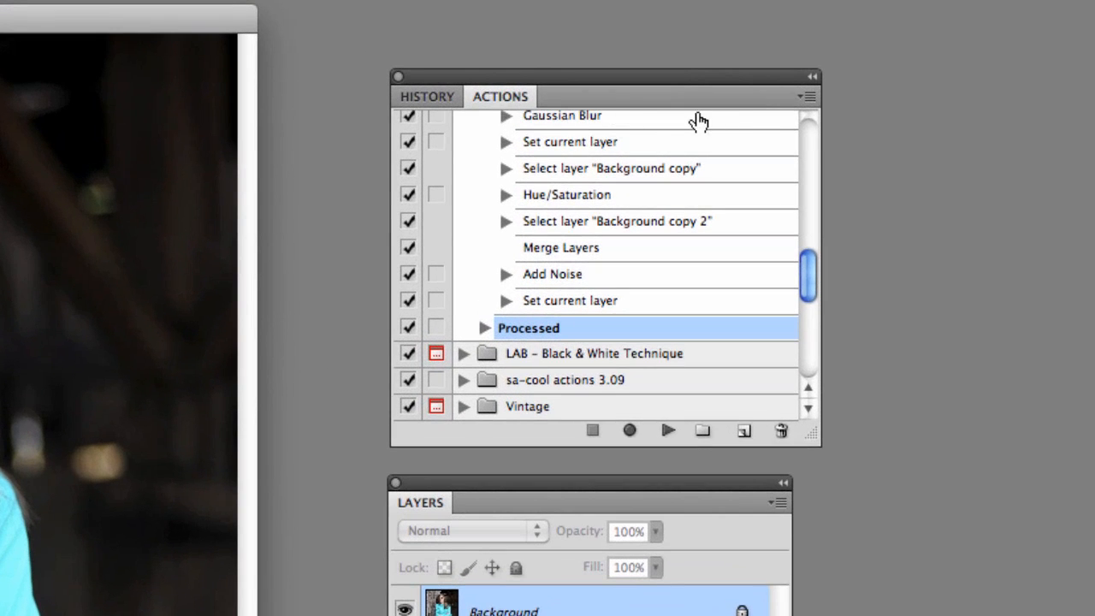
click(804, 97)
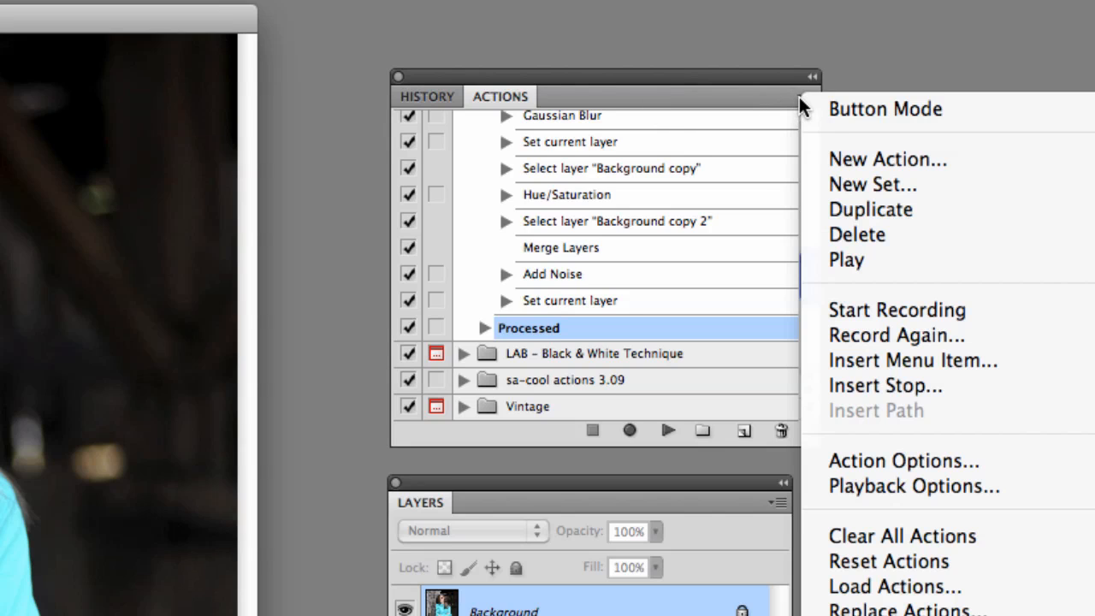
click(855, 160)
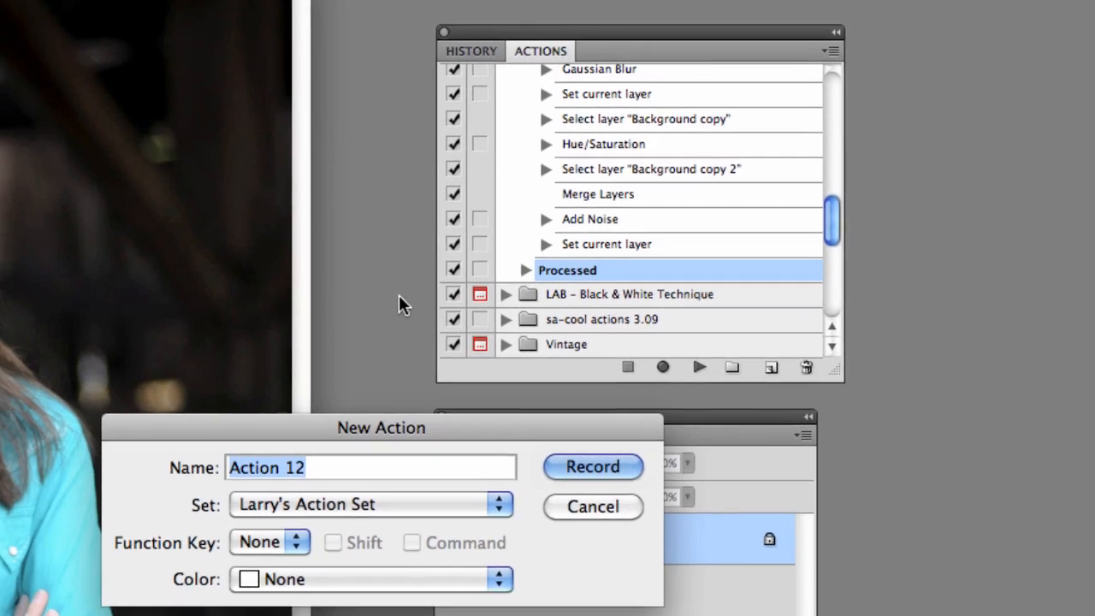
text(Warm)
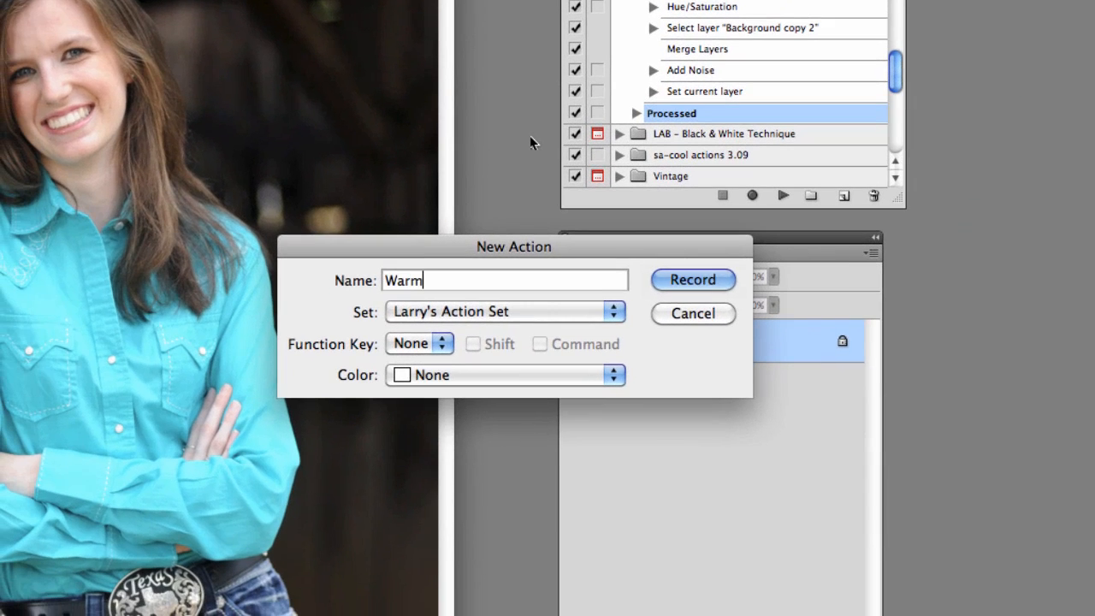
text(Up)
key(Return)
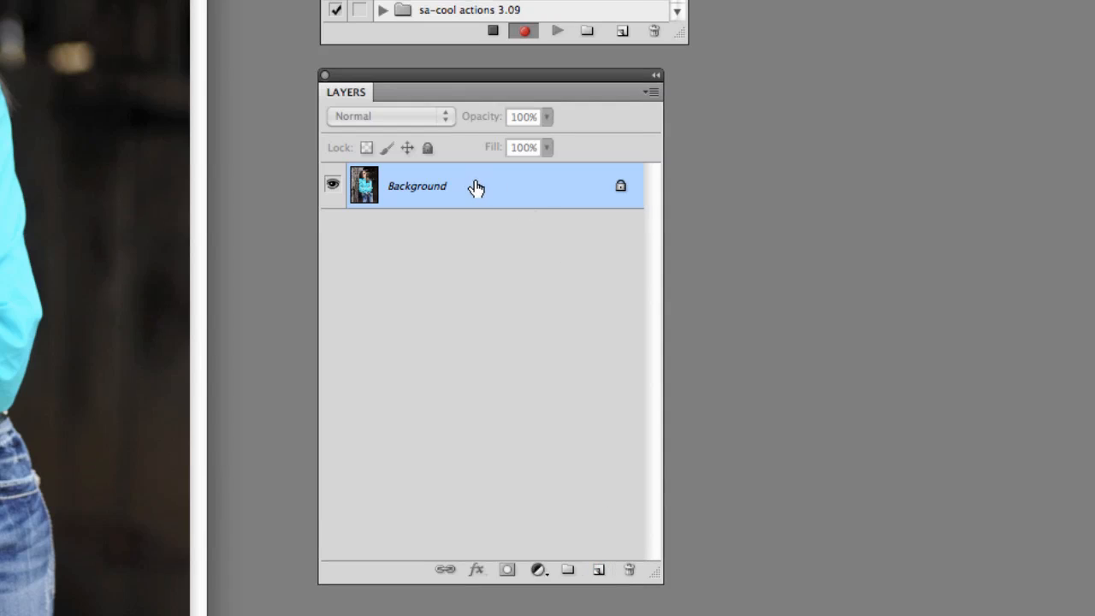
- Duplicate the Background layer and rename the copy Warm
drag(476, 188, 598, 569)
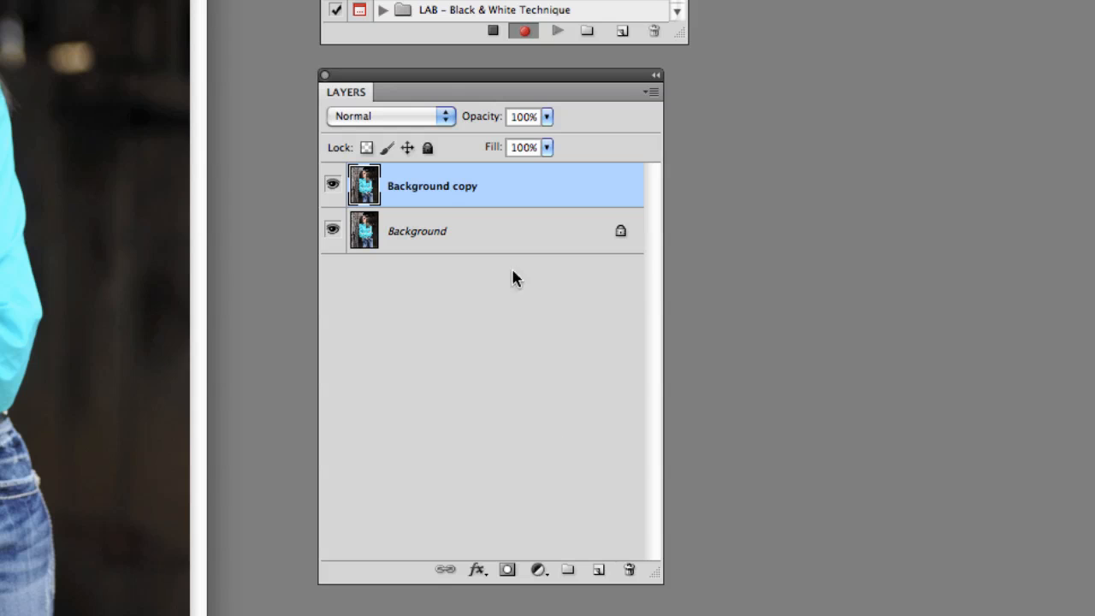
double_click(435, 189)
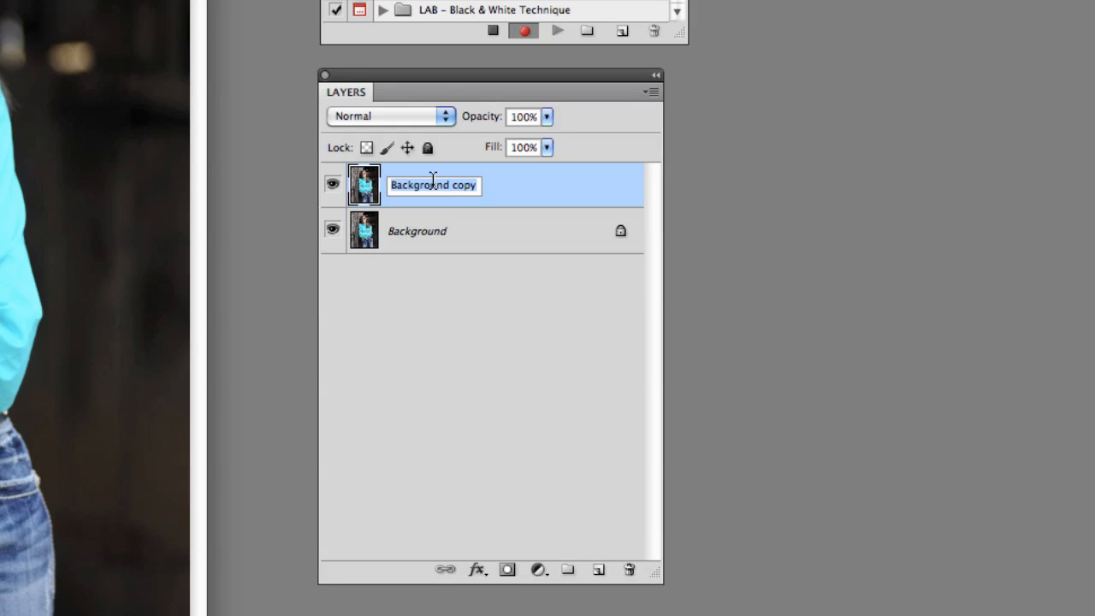
text(Warm)
key(Return)
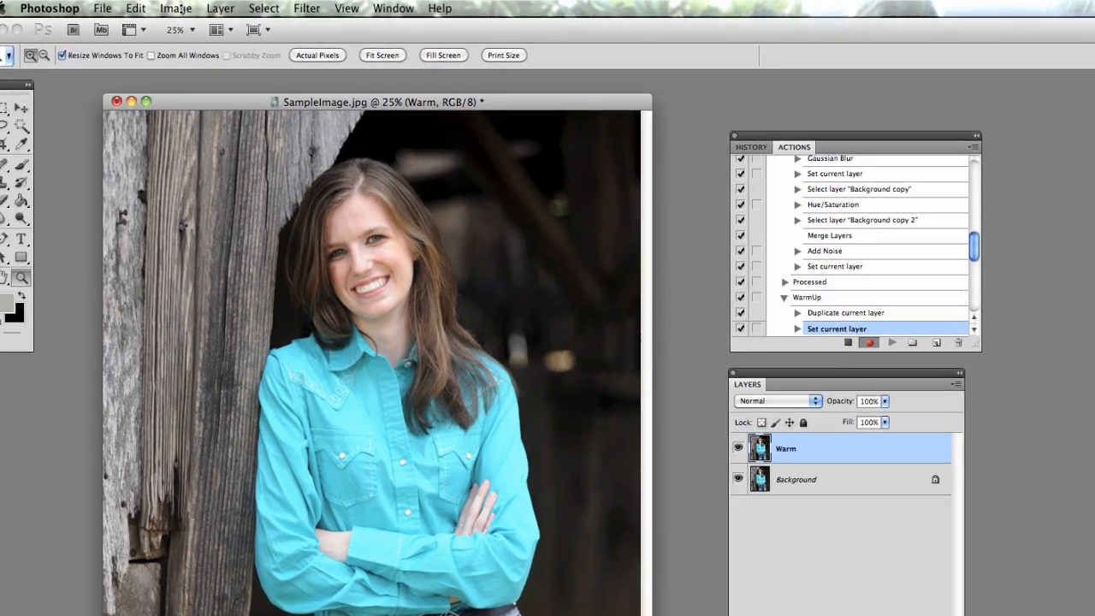
- Start a Color Balance adjustment on the Warm layer and set the shadows to +4 on Cyan/Red and -5 on Yellow/Blue
click(178, 8)
mouse_move(214, 72)
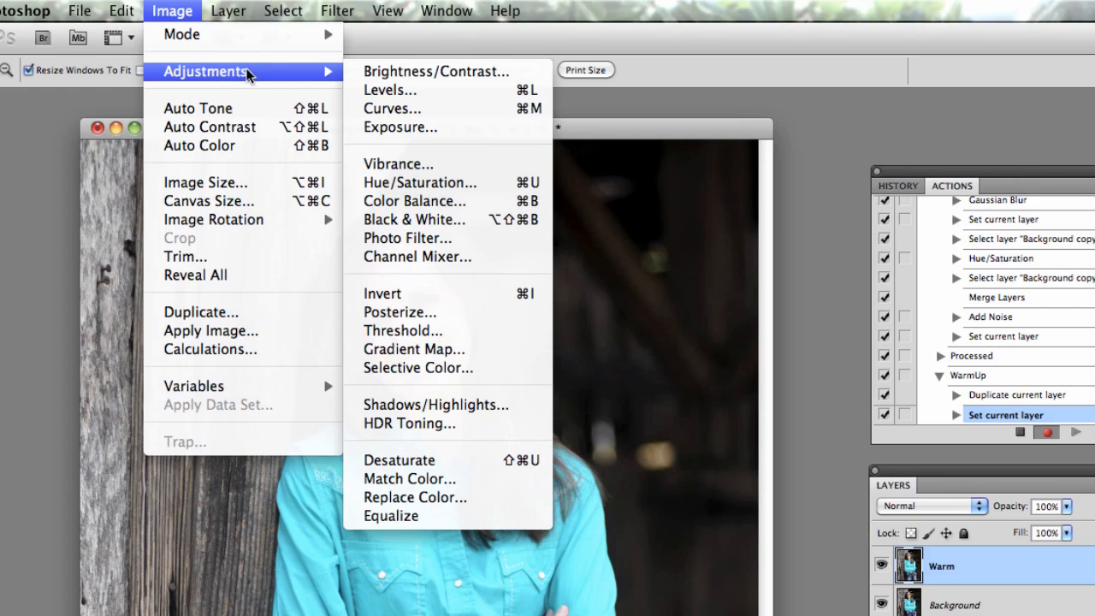
click(439, 206)
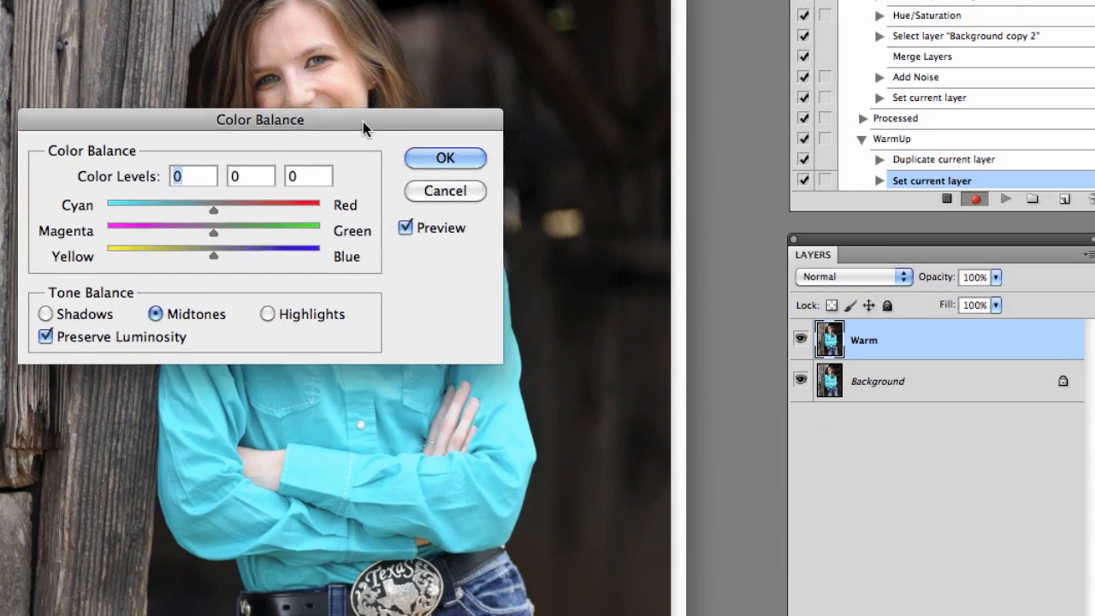
drag(363, 121, 657, 241)
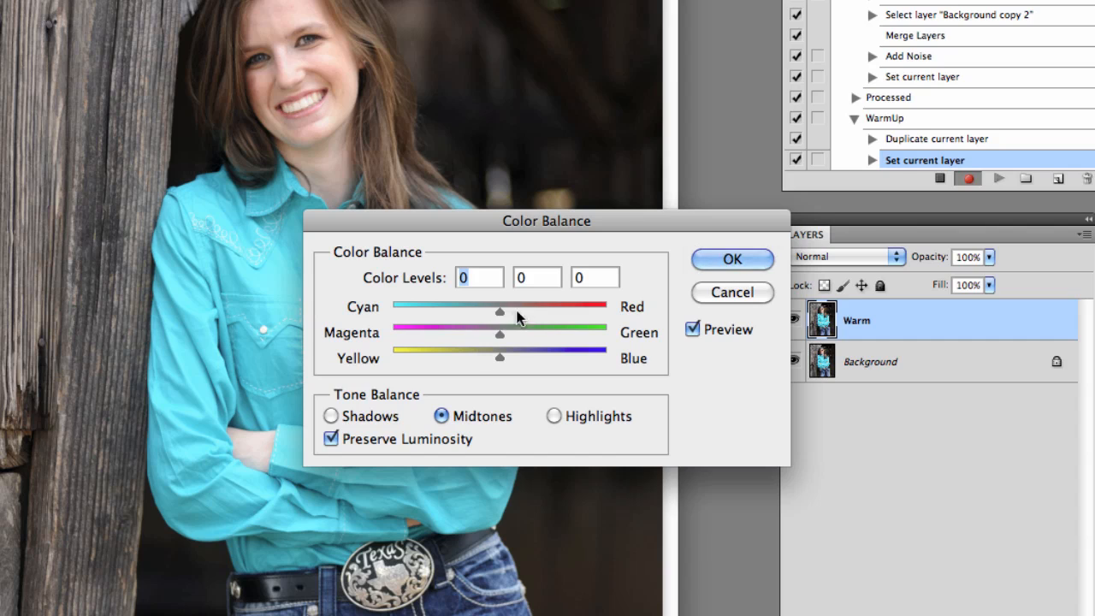
click(330, 416)
drag(499, 311, 502, 313)
drag(501, 358, 494, 357)
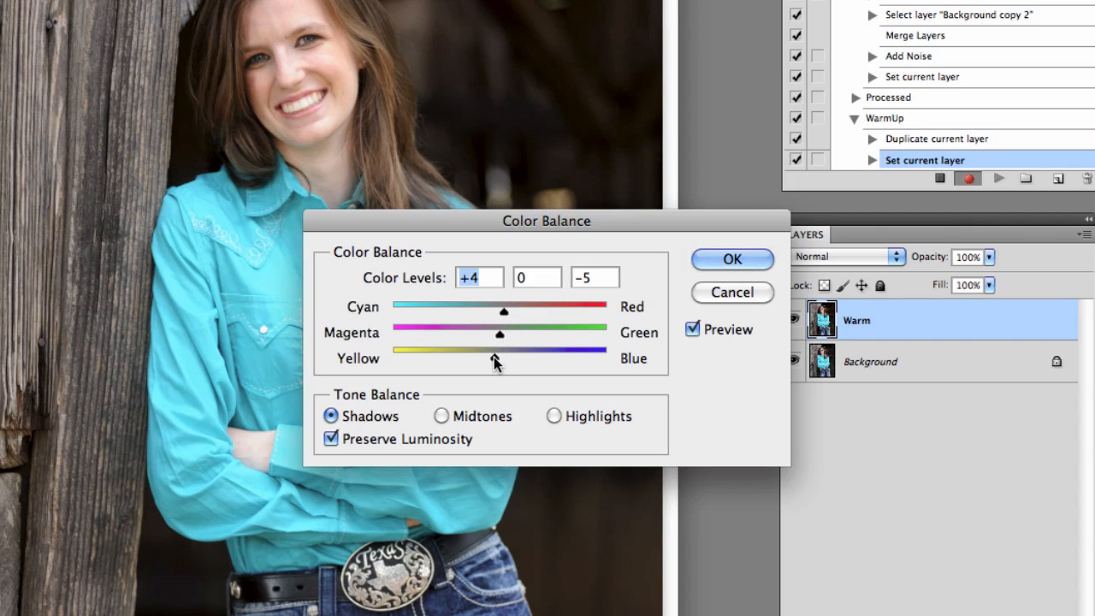
- Set the Color Balance midtones to +5 Cyan/Red and -5 Yellow/Blue, and nudge the highlights slightly toward red and yellow
click(448, 412)
drag(499, 311, 503, 314)
drag(502, 357, 495, 363)
click(553, 416)
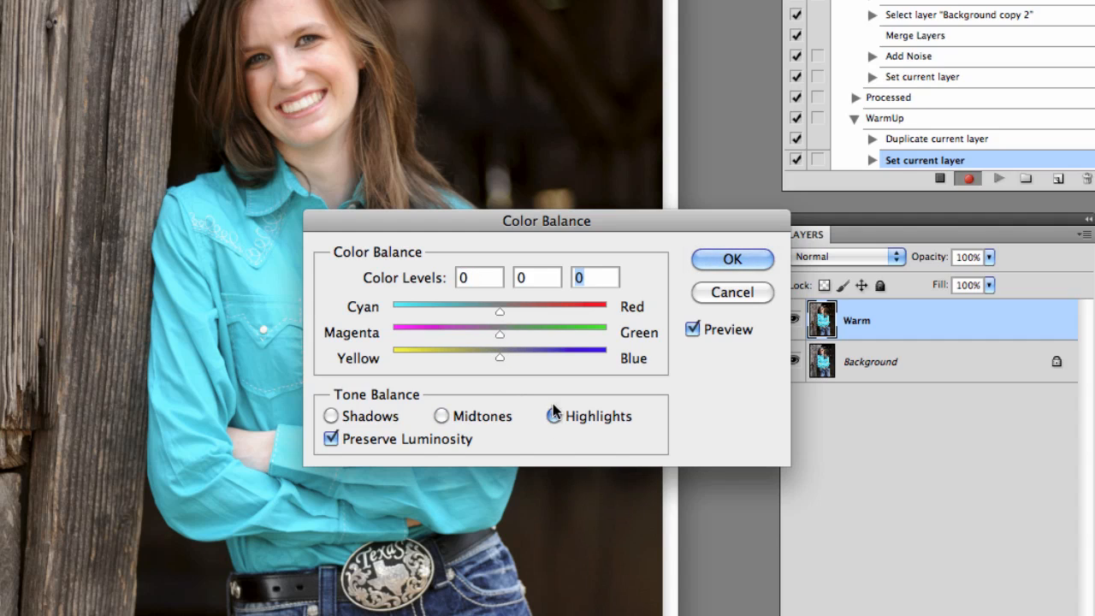
drag(500, 312, 503, 311)
drag(499, 359, 498, 361)
- Set the Cyan/Red level of the shadows to 5 and apply the Color Balance adjustment
click(466, 416)
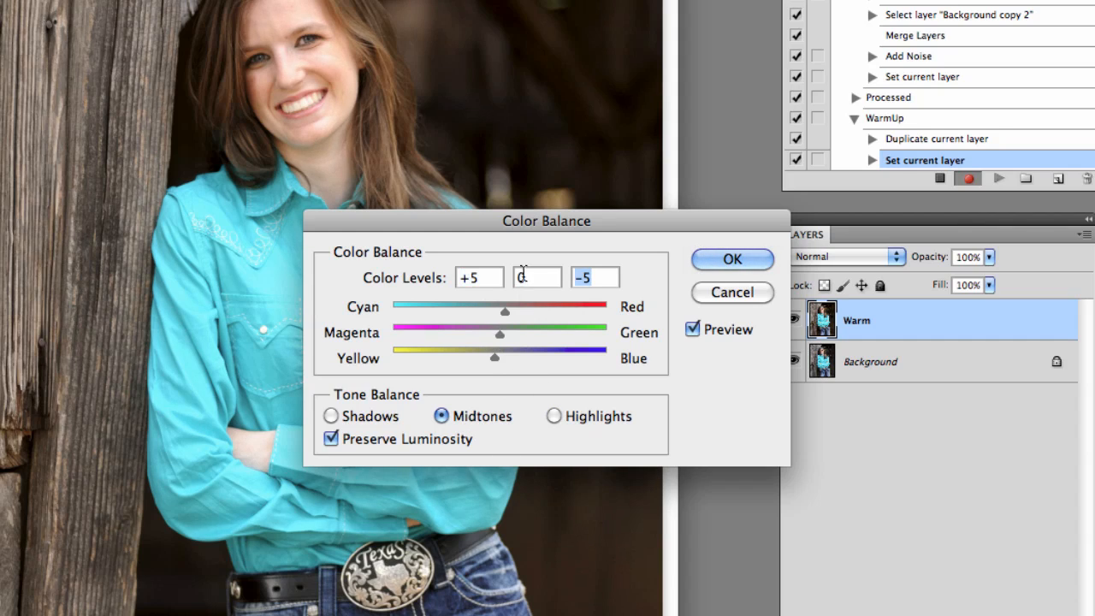
click(359, 417)
click(479, 277)
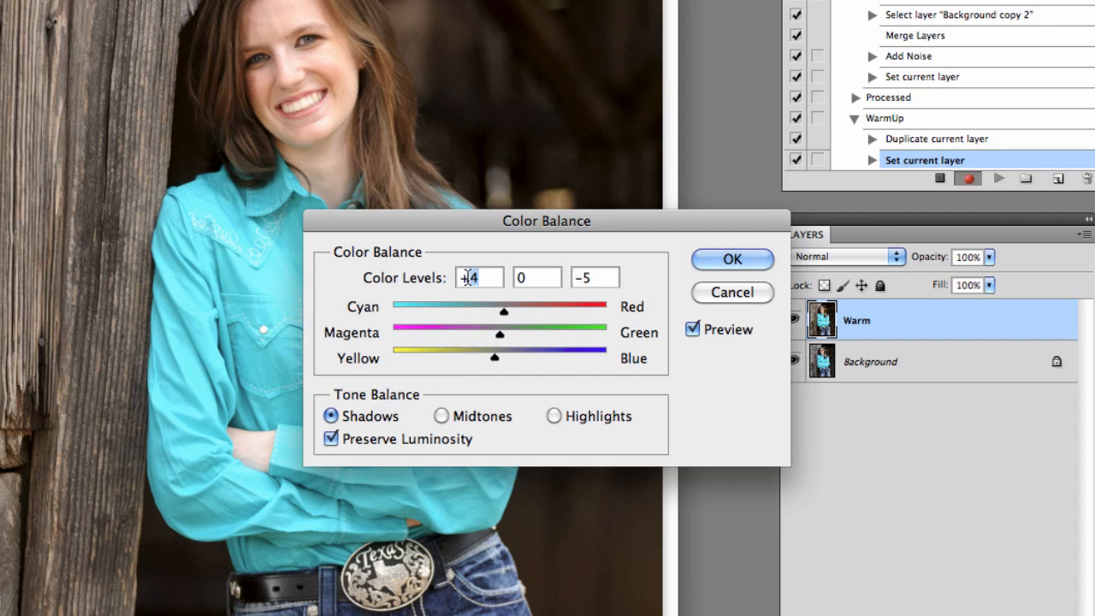
text(5)
click(736, 260)
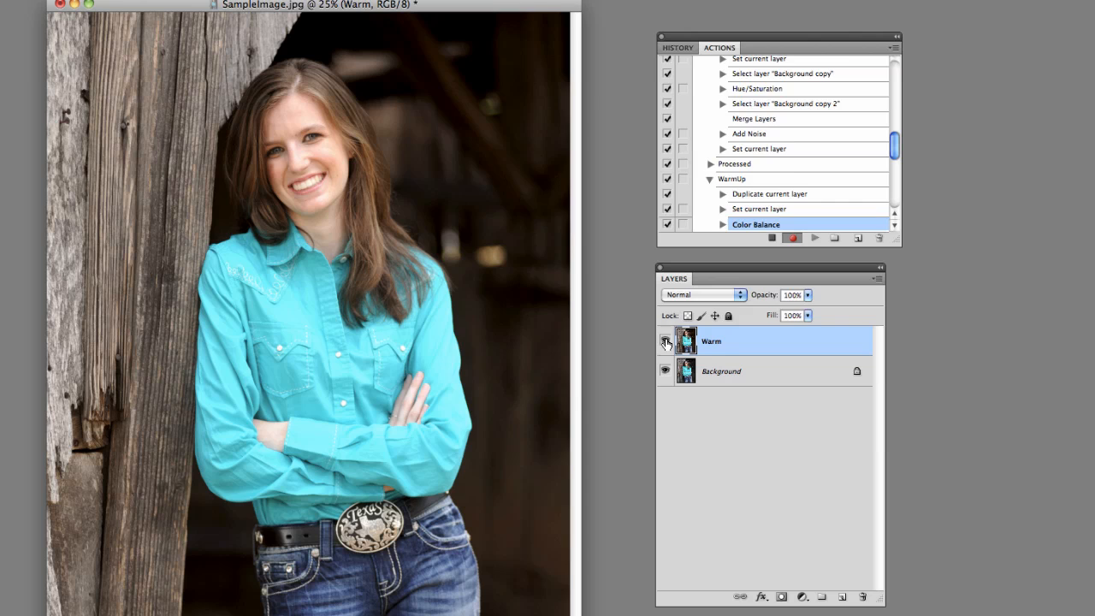
- Hide and show the Warm layer to compare the effect, and stop recording the action
click(665, 342)
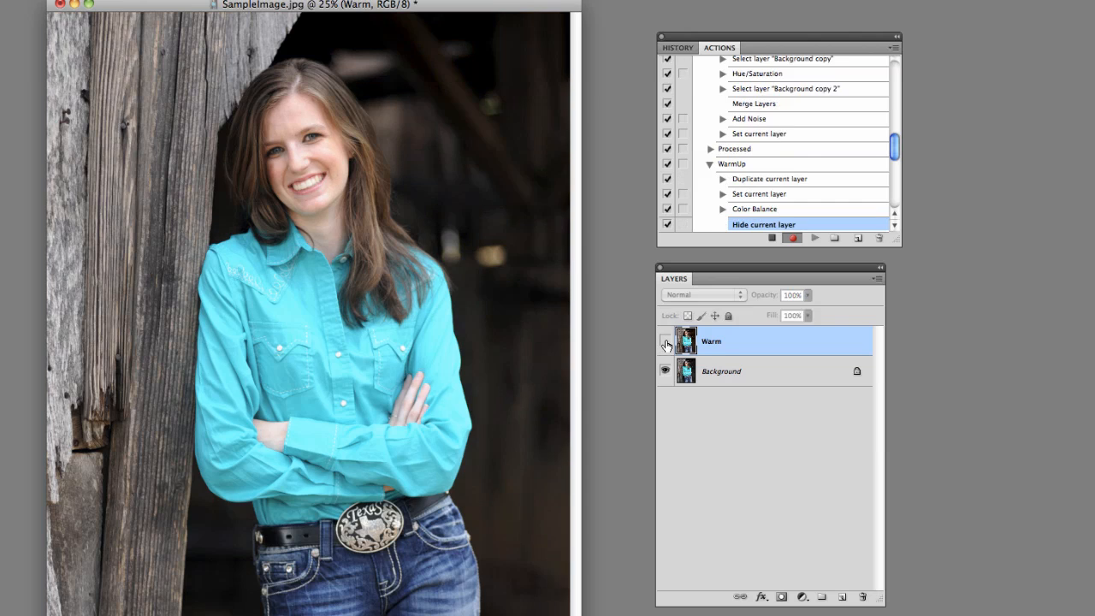
click(665, 342)
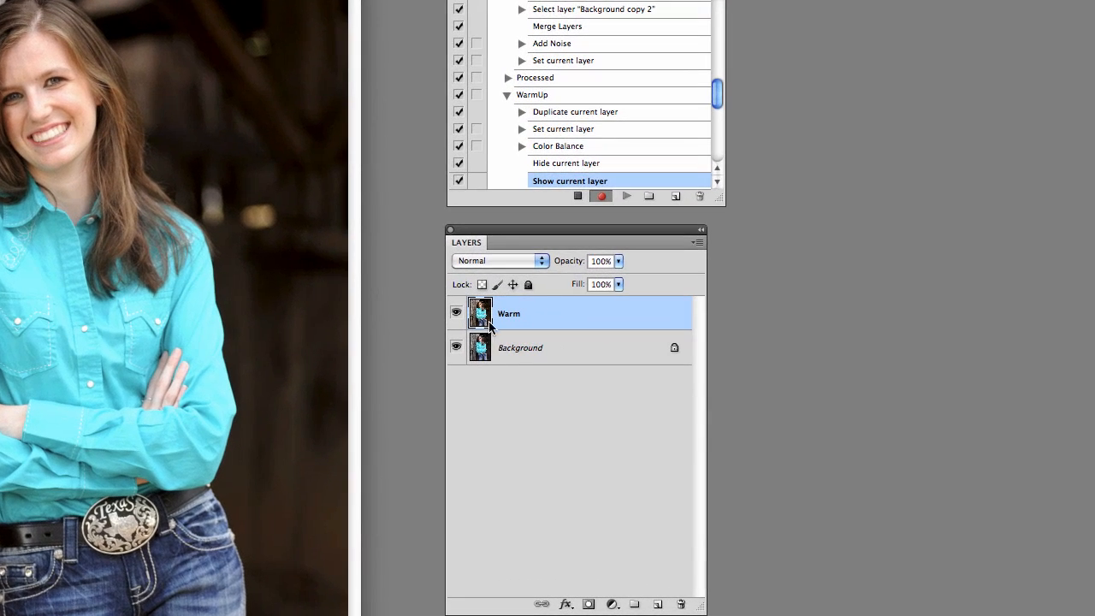
click(582, 197)
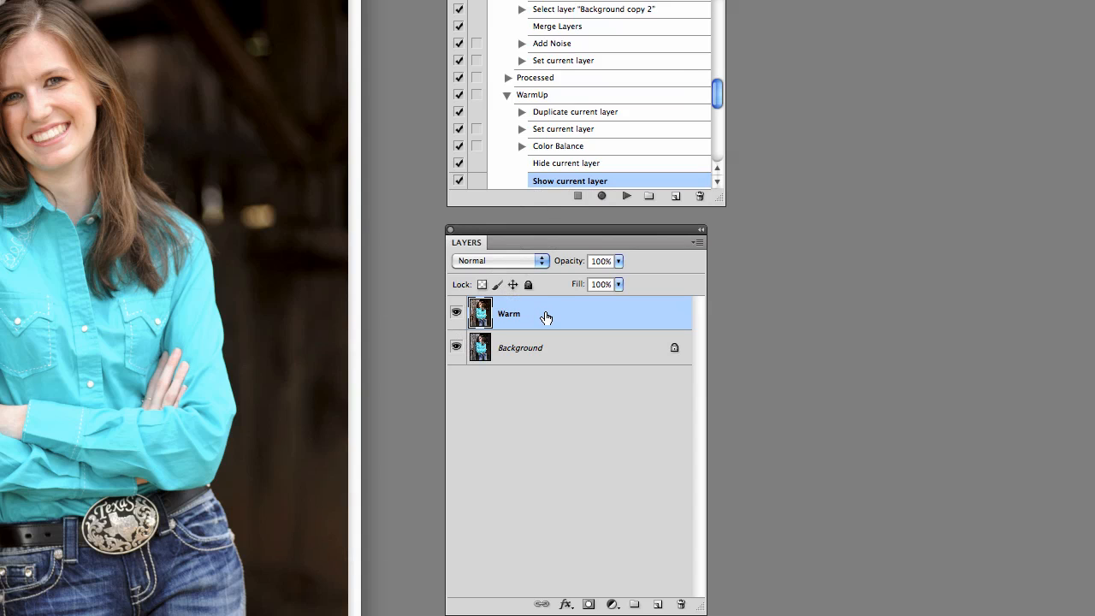
- Delete the Warm layer and play the WarmUp action on the original image
drag(547, 316, 684, 605)
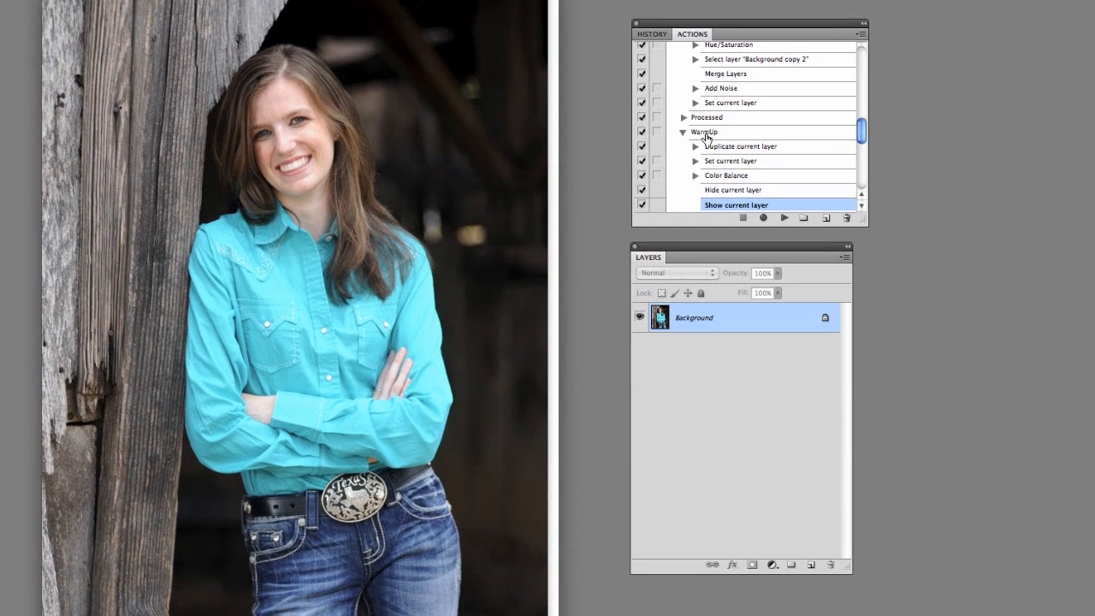
click(706, 134)
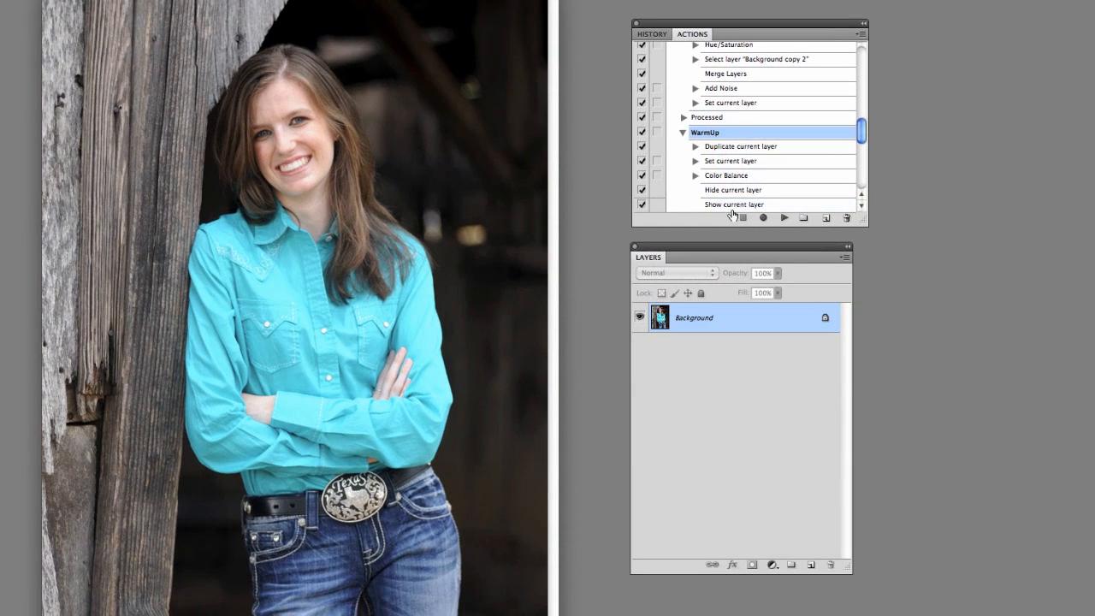
click(785, 219)
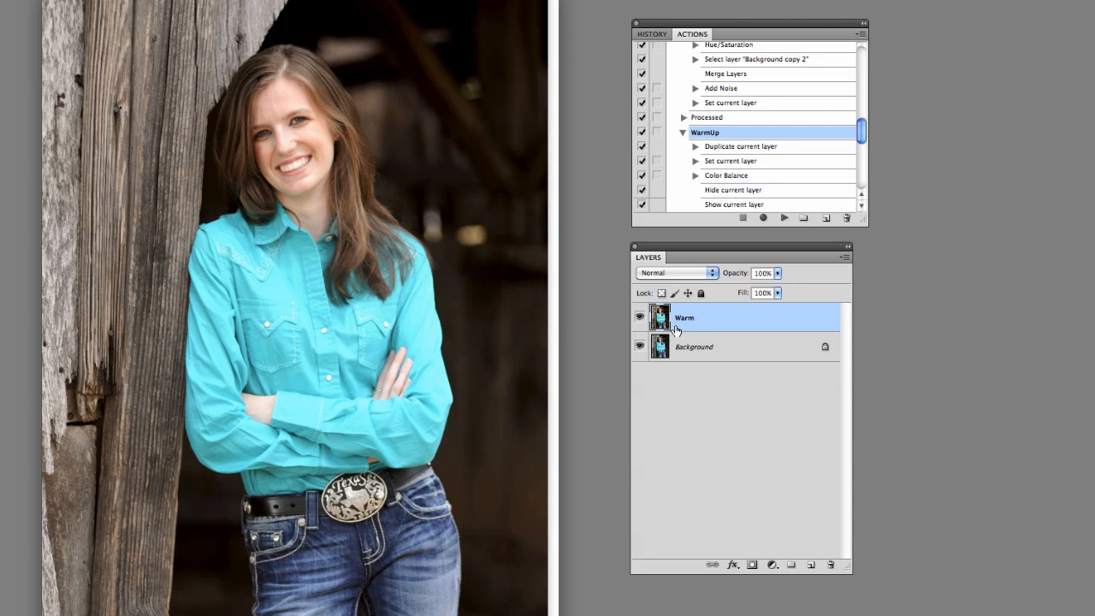
- Try out the opacity slider on the Warm layer, leaving it at 100%
click(777, 273)
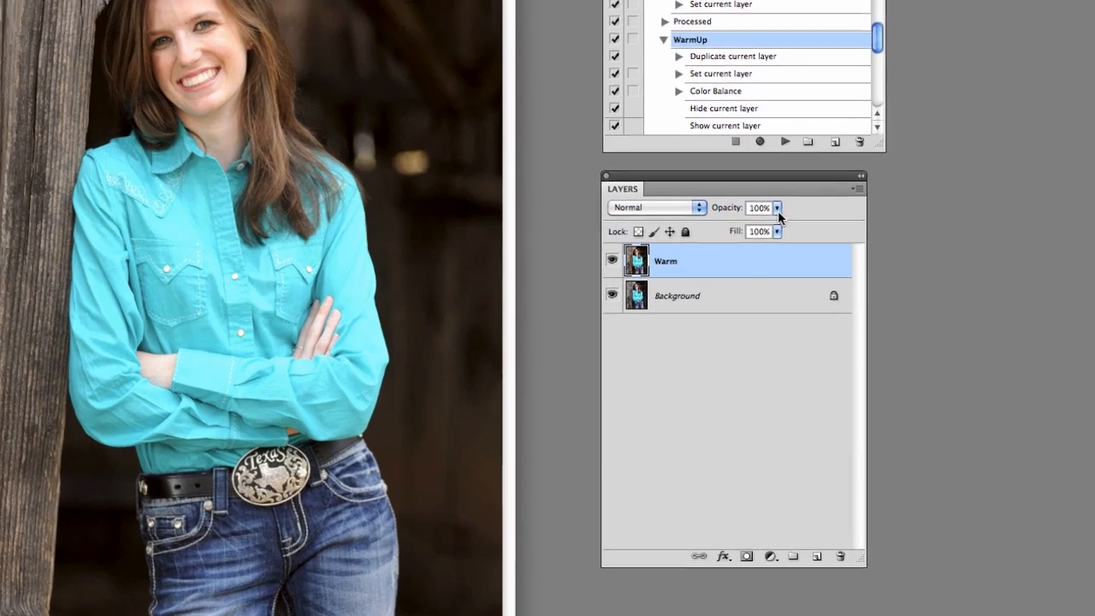
drag(781, 286, 766, 286)
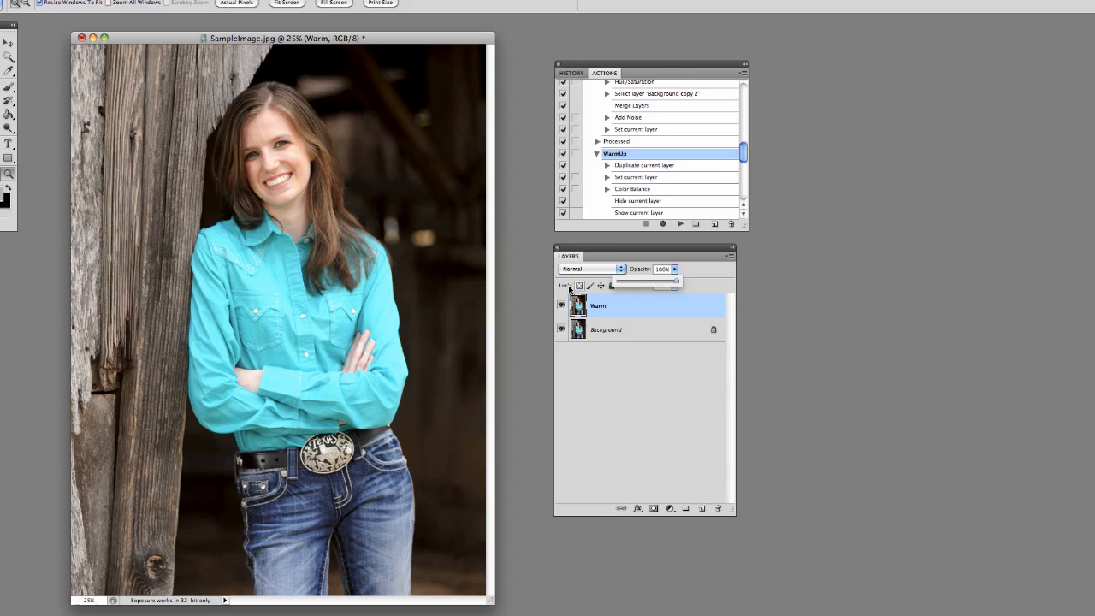
click(534, 203)
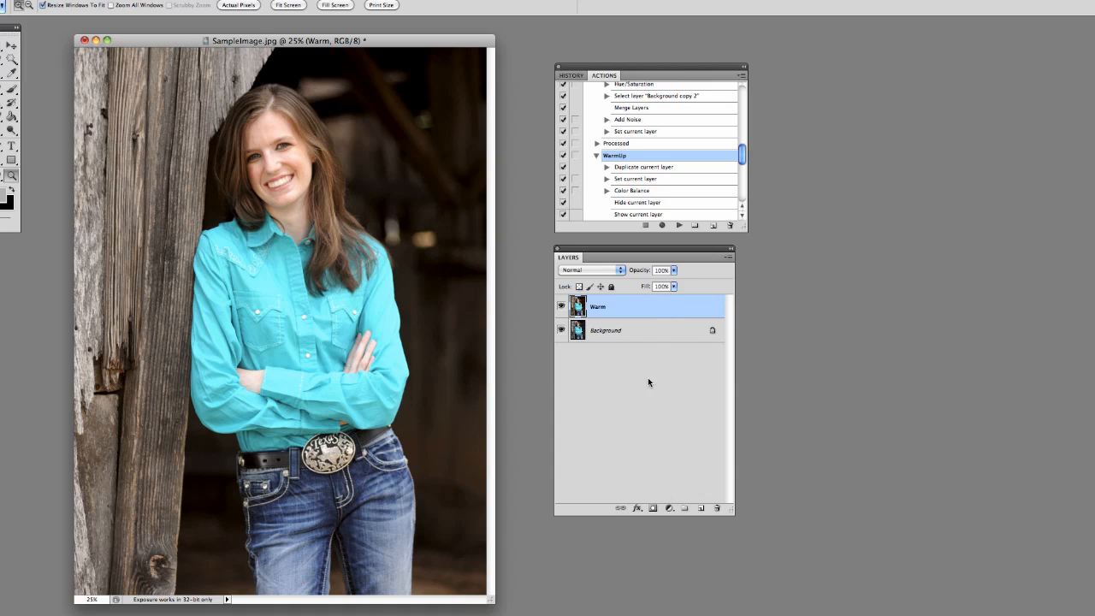
click(598, 156)
click(597, 156)
drag(589, 265, 593, 260)
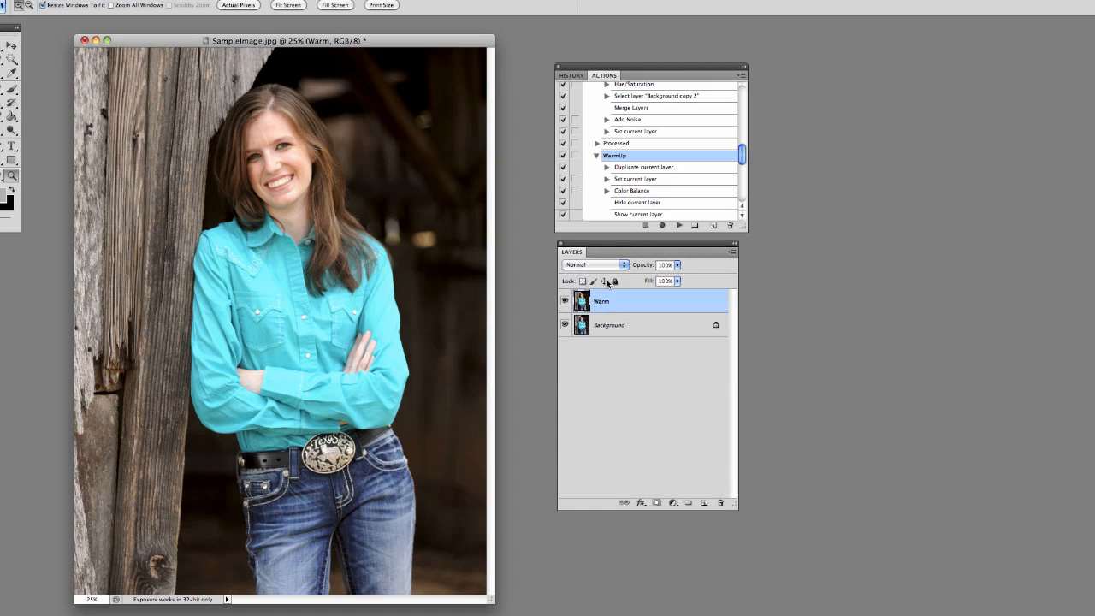
- Delete the Warm layer and the WarmUp action
drag(648, 300, 721, 503)
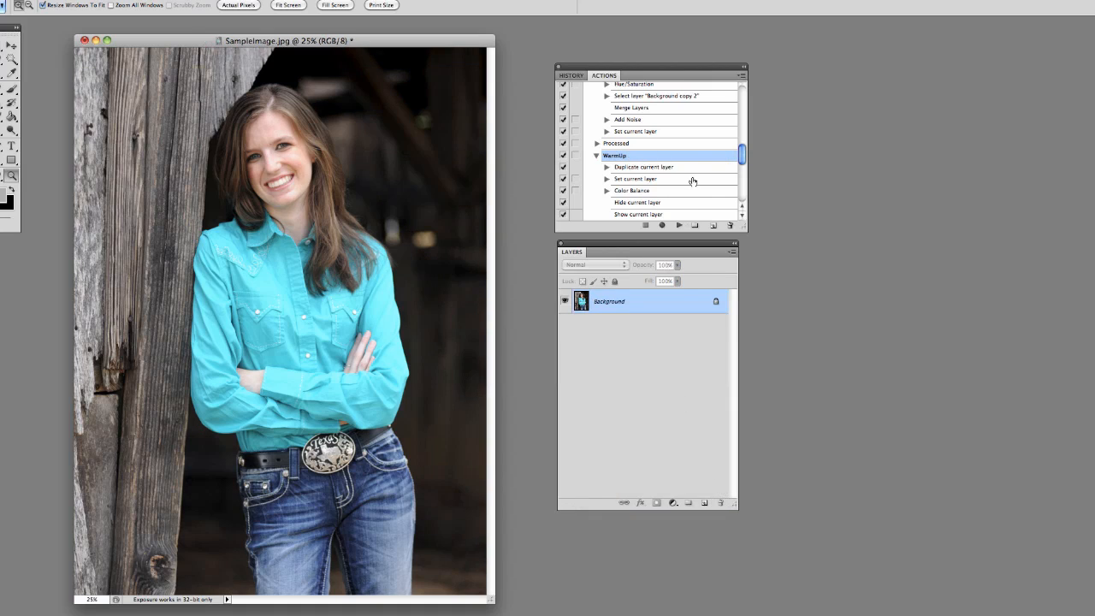
click(729, 226)
click(634, 200)
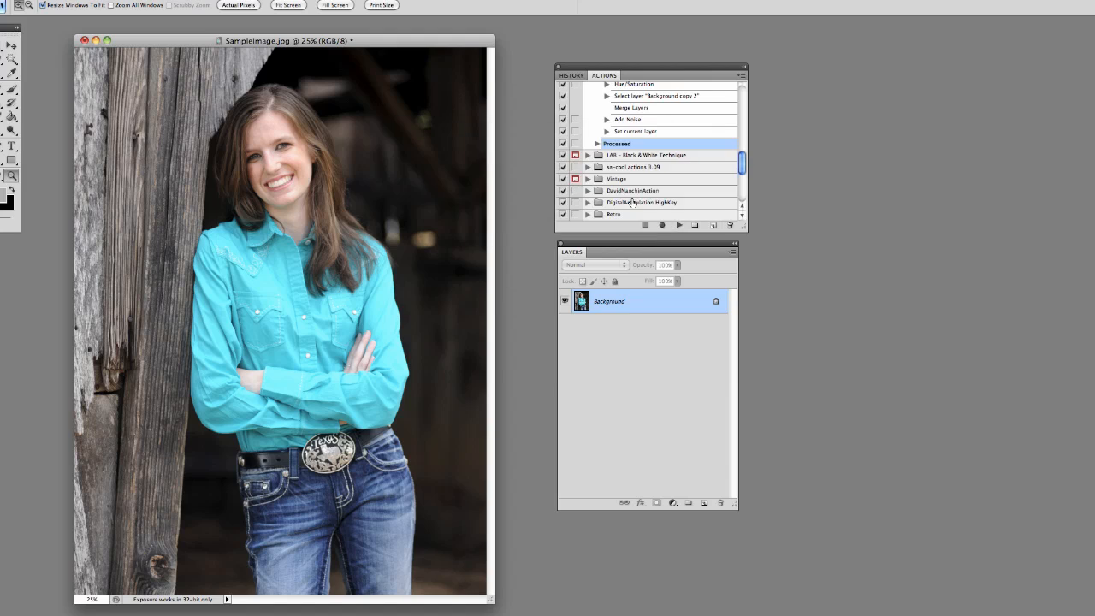
- Start recording a new action named Warmup
click(740, 79)
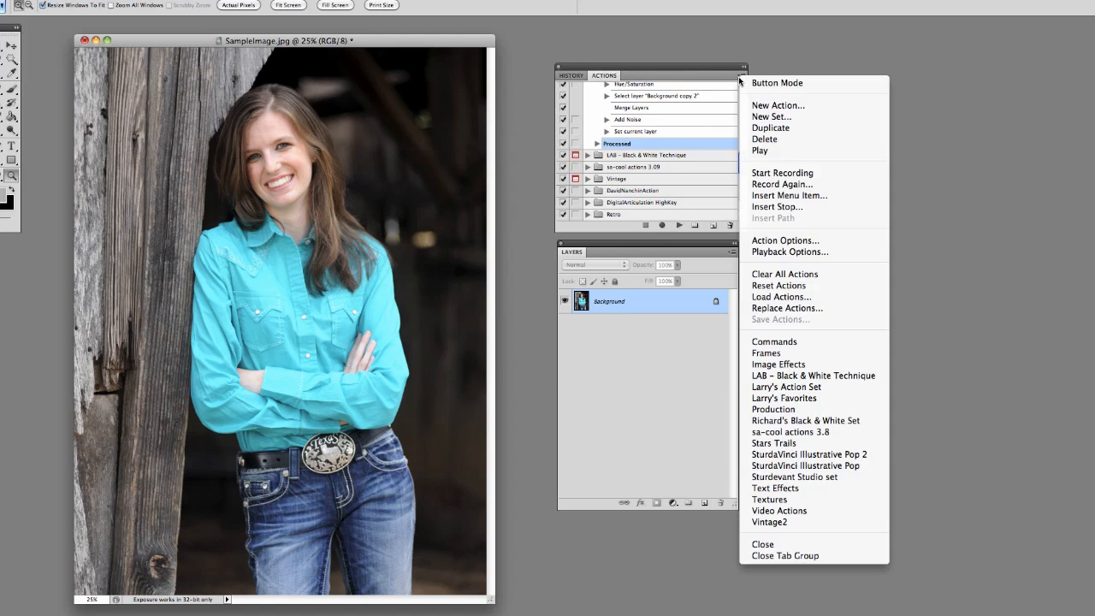
click(772, 104)
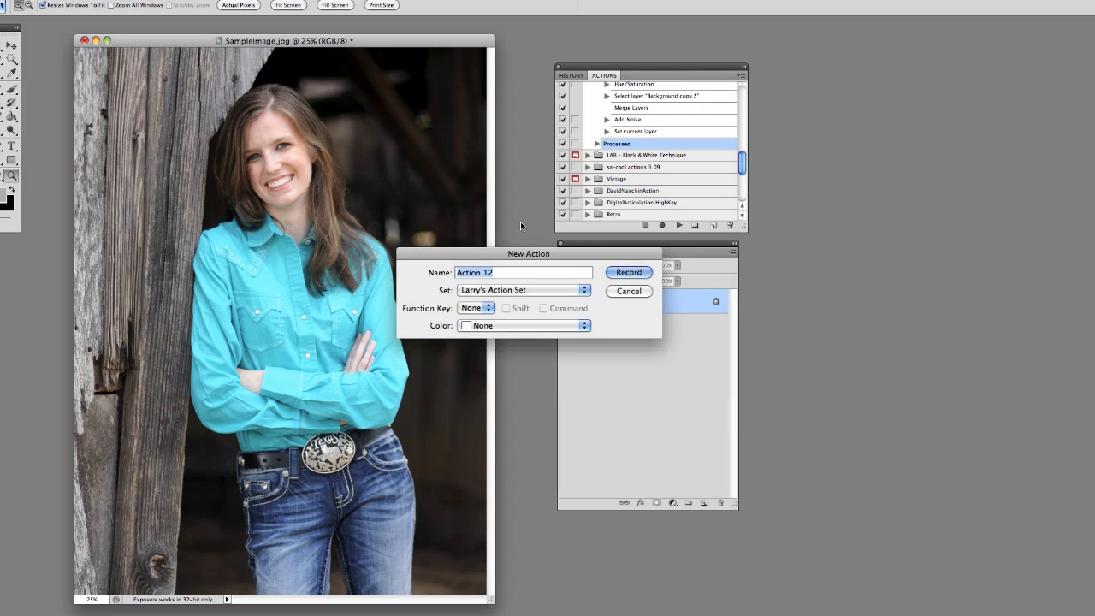
text(Warmup)
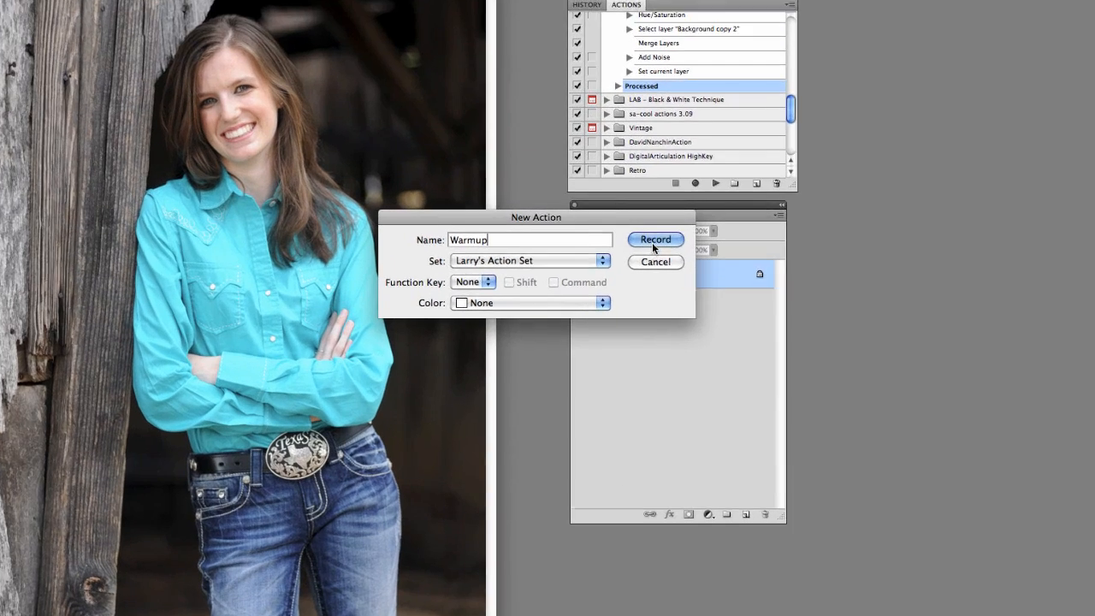
click(628, 272)
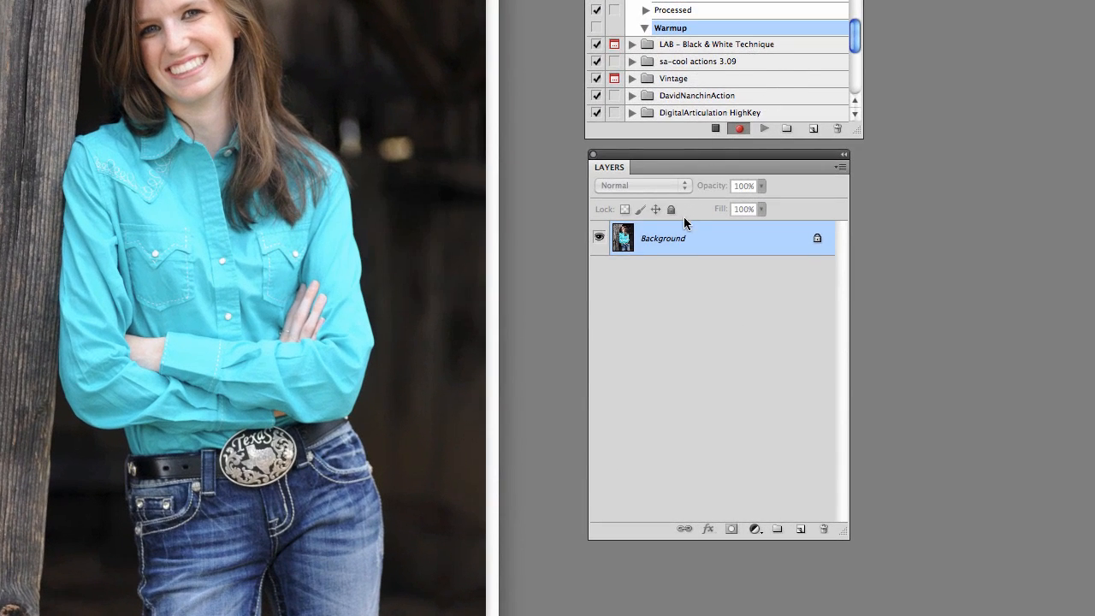
- Duplicate the Background layer and rename the copy warm
drag(675, 238, 799, 531)
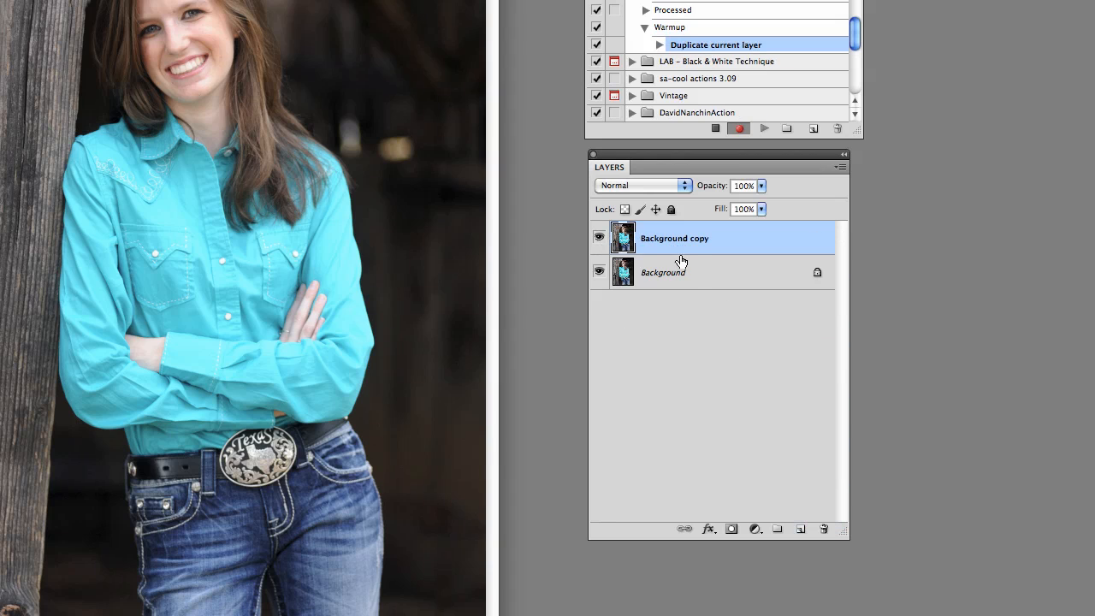
double_click(675, 240)
text(warm)
key(Return)
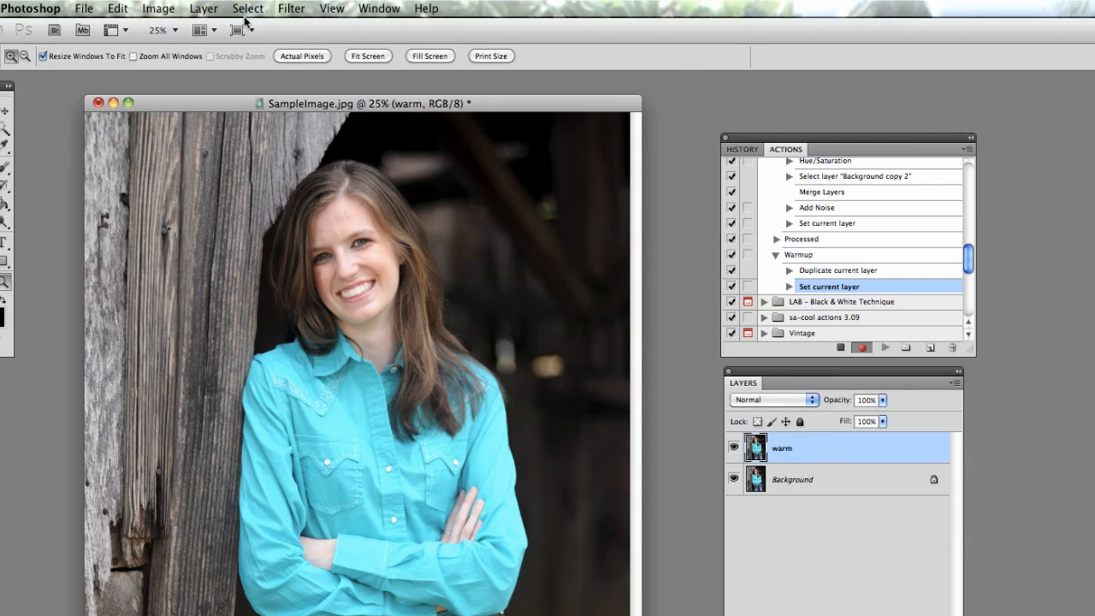
- Warm the warm layer's shadows, midtones (+5 red, -5 blue) and highlights with Color Balance, preserving luminosity, and stop recording the Warmup action
click(168, 11)
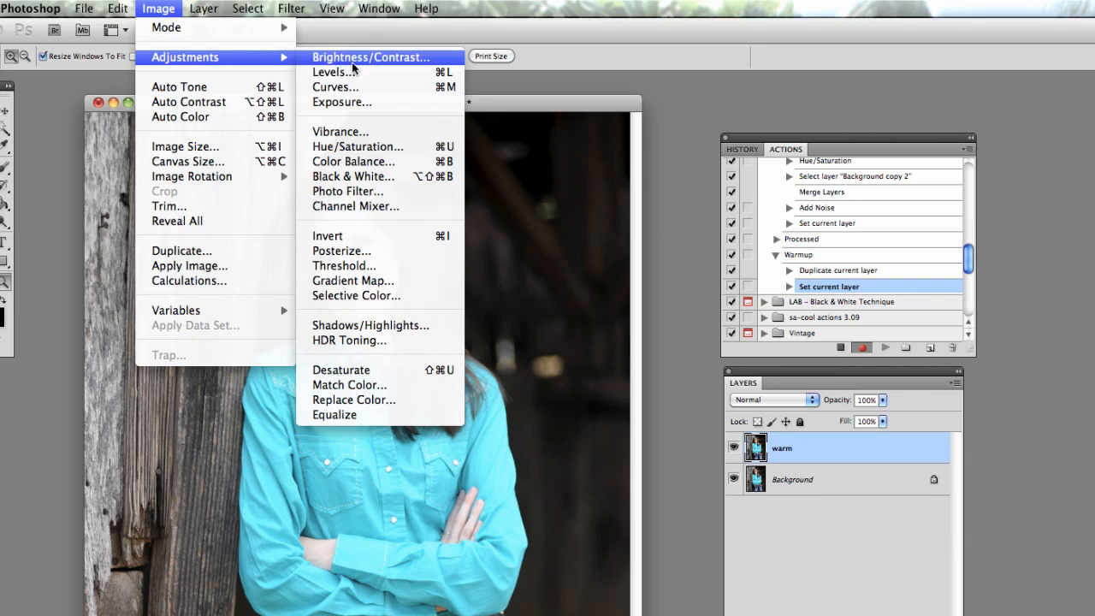
click(370, 162)
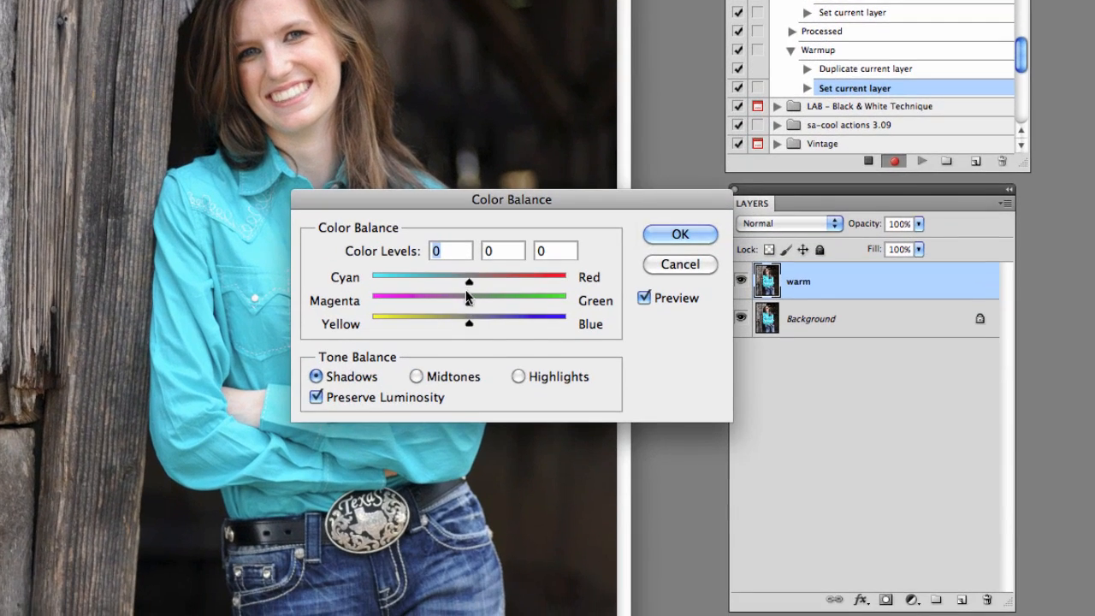
mouse_move(473, 298)
mouse_down()
mouse_move(473, 285)
mouse_move(467, 327)
mouse_move(470, 282)
mouse_up()
click(417, 376)
drag(468, 324, 461, 322)
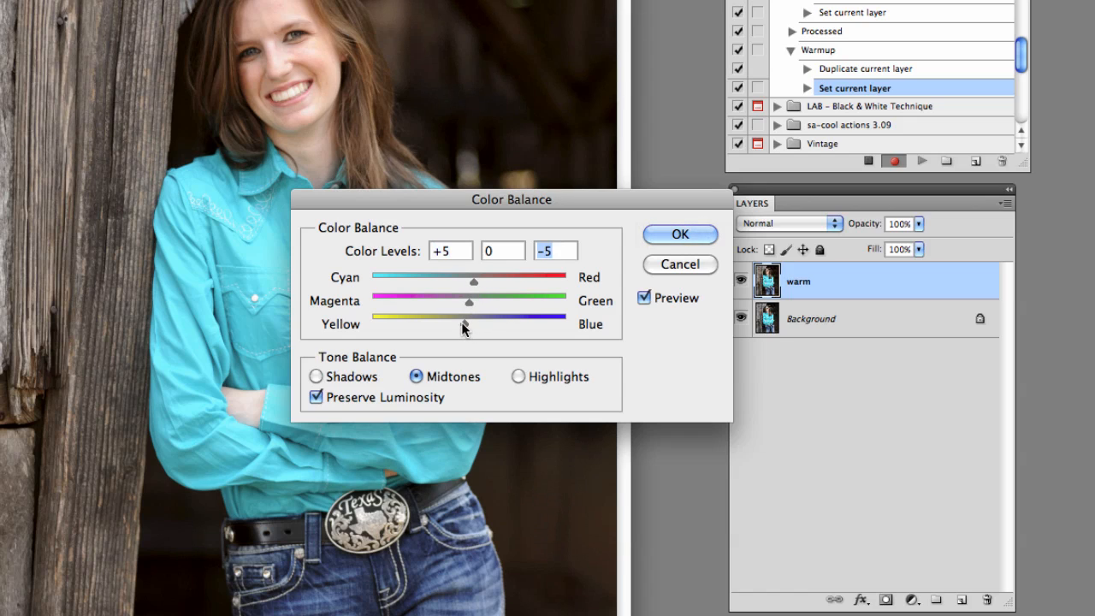
click(518, 377)
drag(470, 284, 473, 285)
drag(469, 322, 464, 322)
click(671, 233)
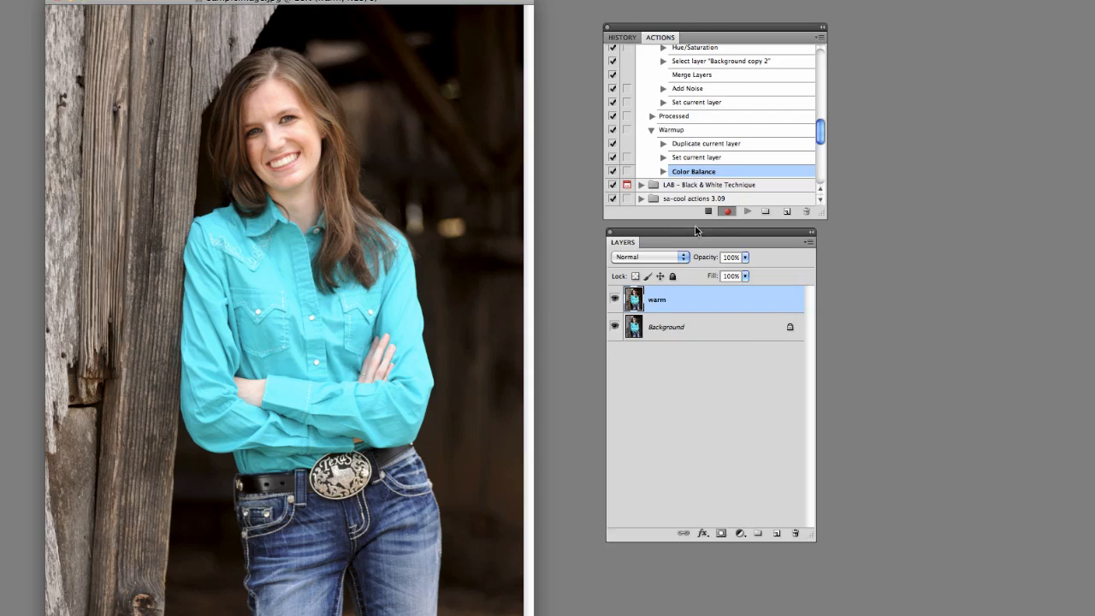
click(868, 161)
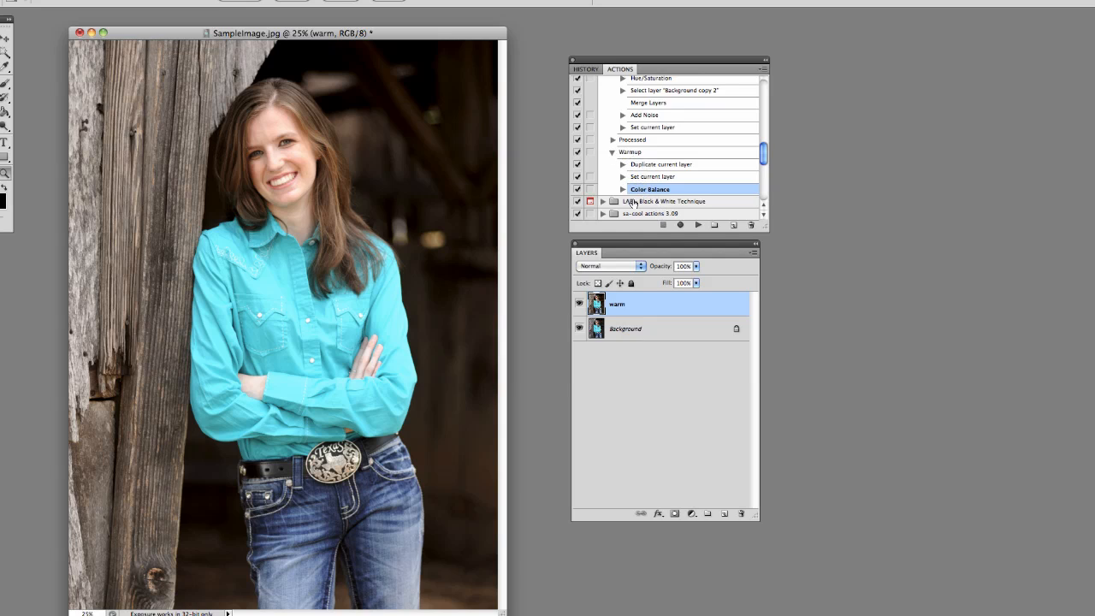
- Delete the warm layer and start recording a new action named WarmPlus in Larry's Action Set
drag(640, 304, 744, 514)
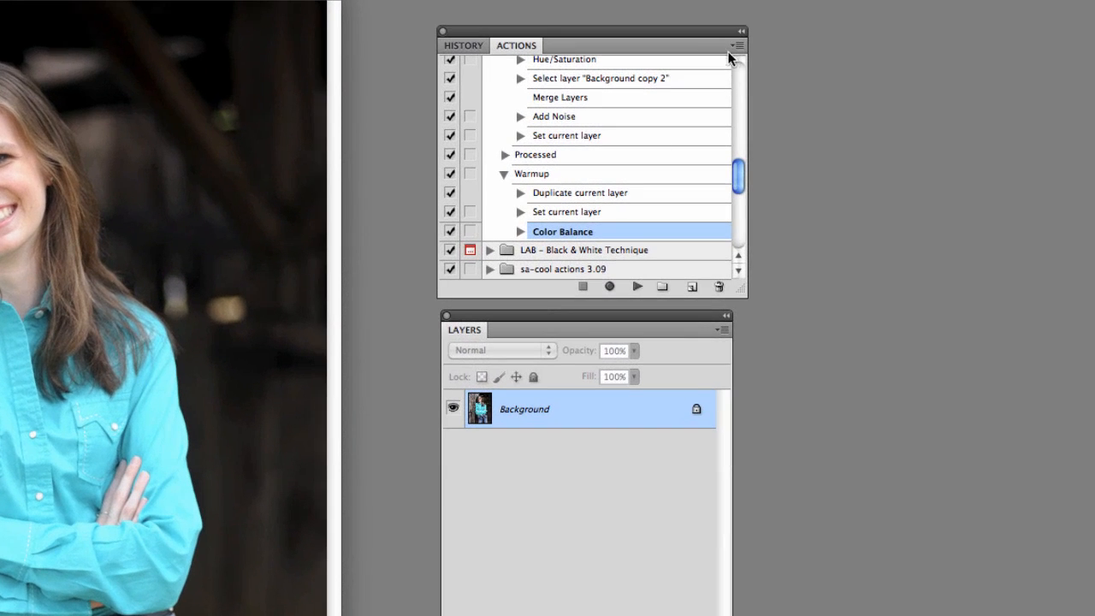
click(731, 49)
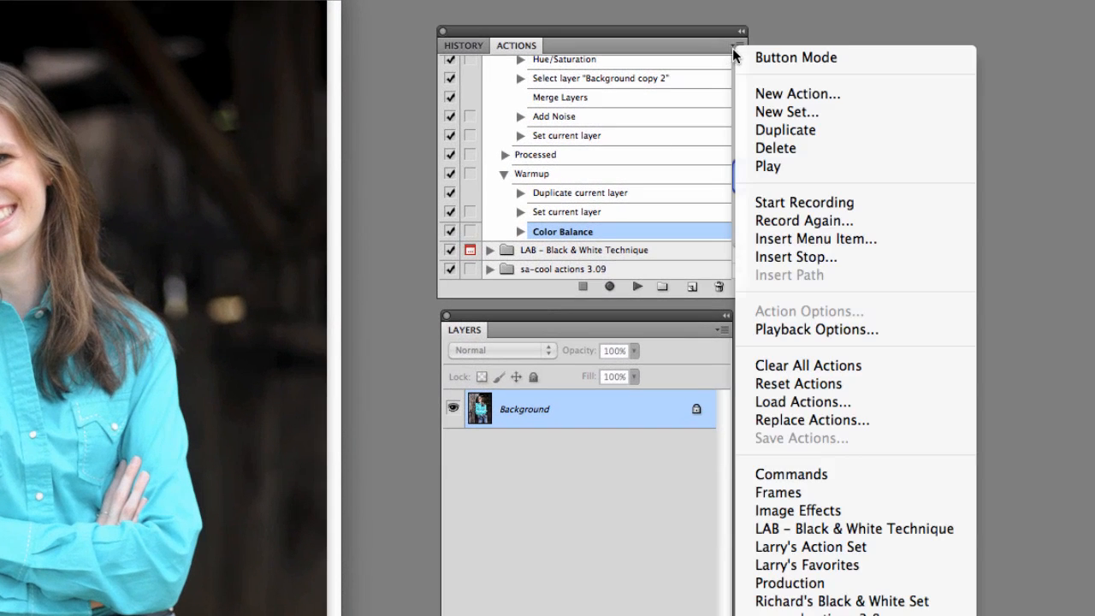
click(777, 94)
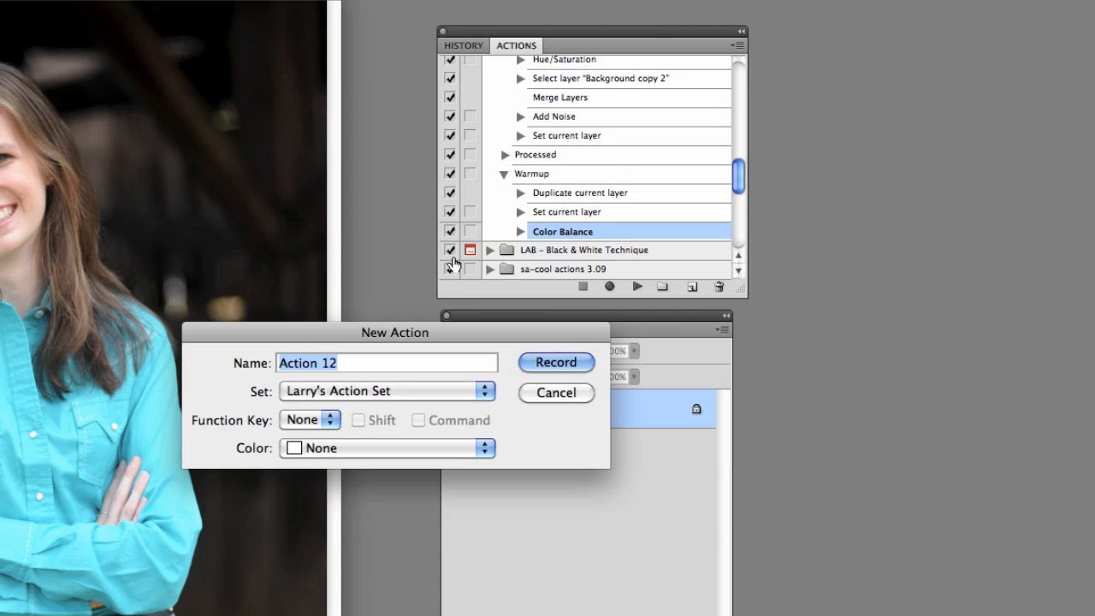
text(Warm)
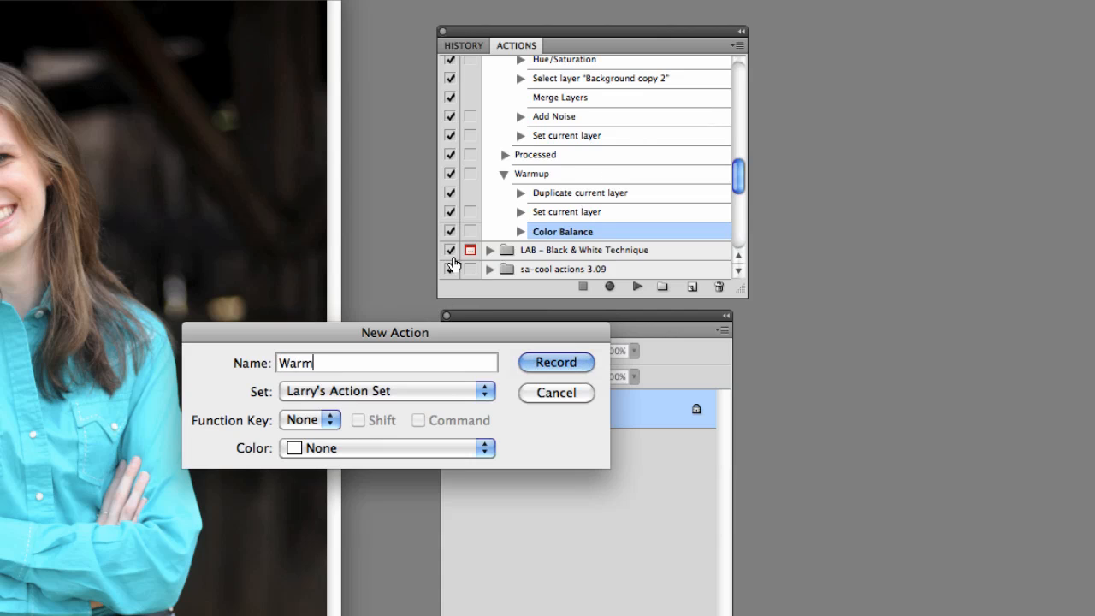
text(Plus)
click(568, 362)
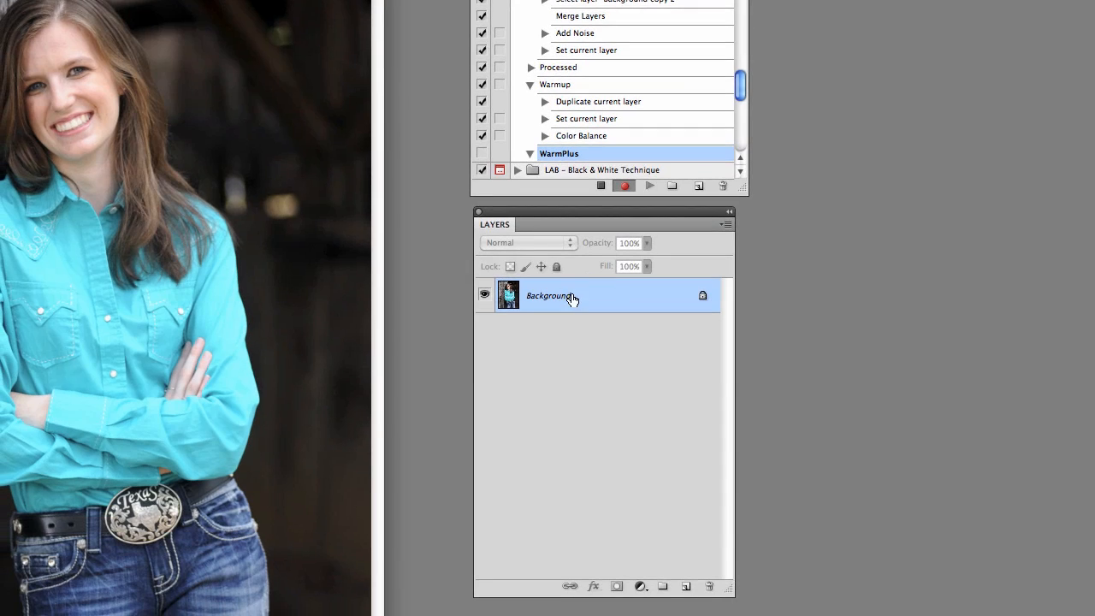
- Duplicate the Background layer and rename the copy warm
drag(565, 297, 615, 353)
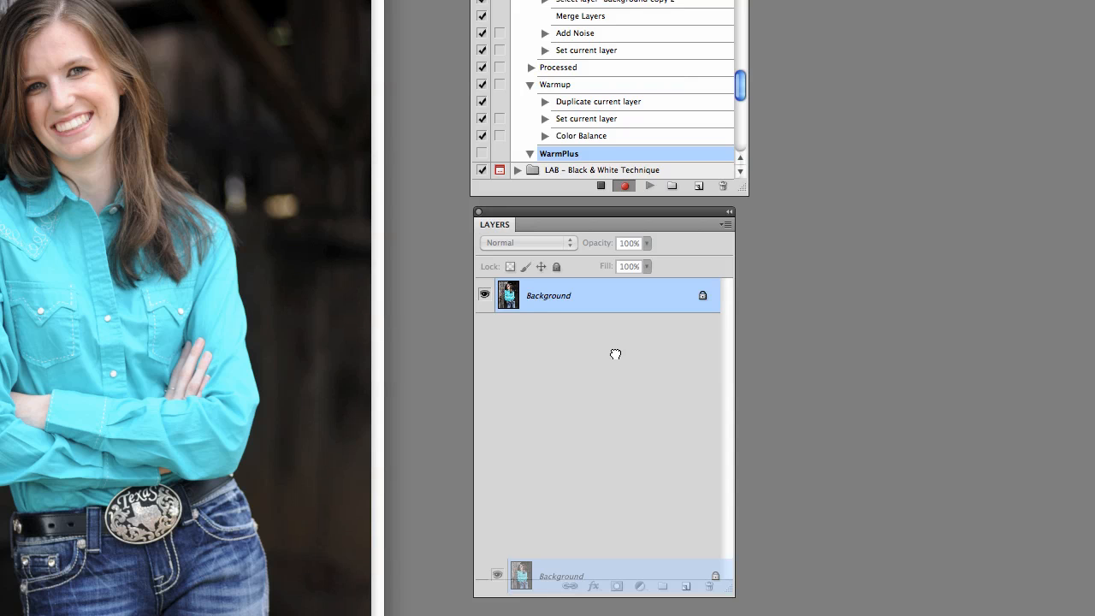
drag(563, 333, 563, 333)
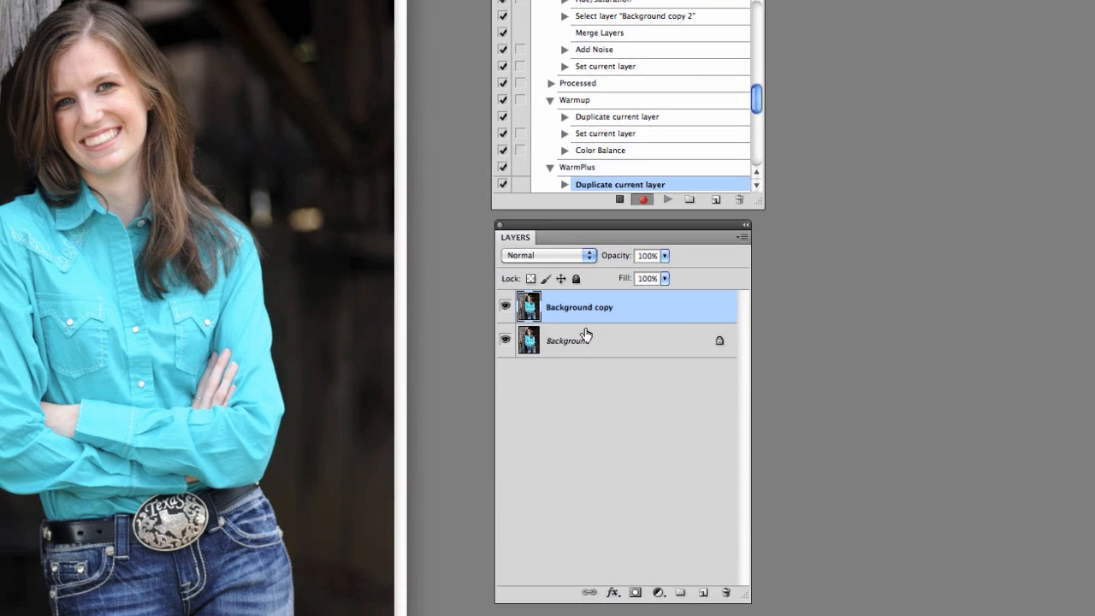
double_click(564, 302)
text(warm)
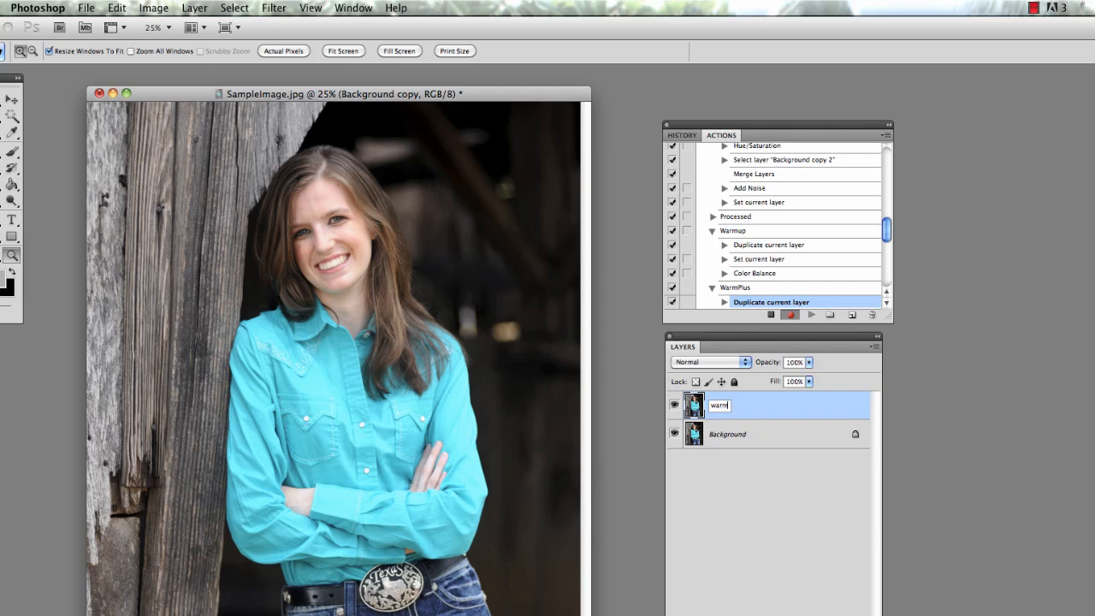
key(Return)
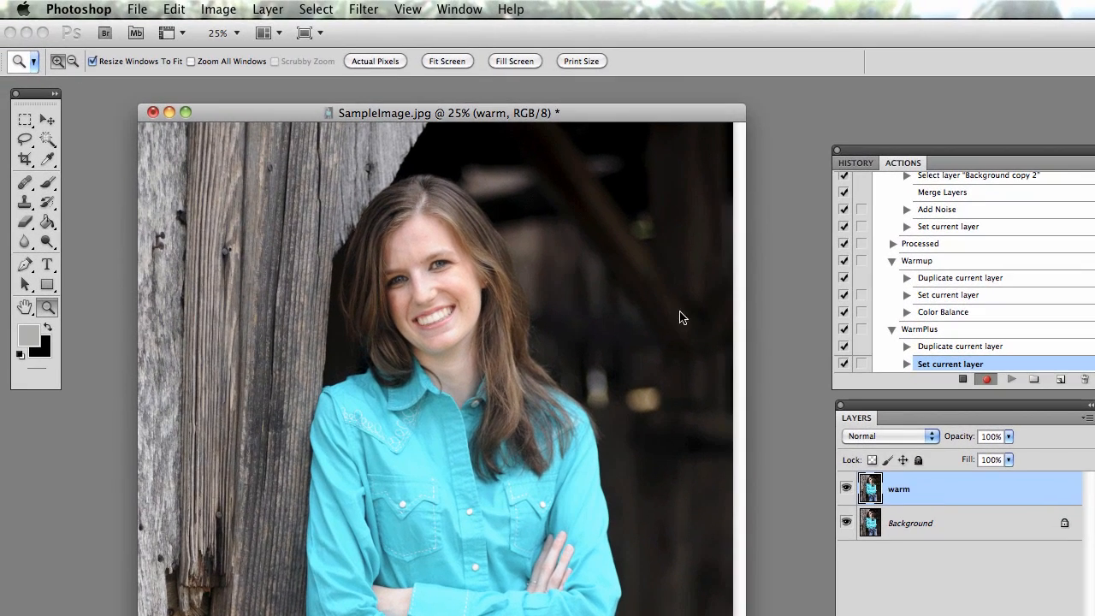
- Apply Color Balance to the warm layer with +5 red and -5 blue in the shadows and highlights, and warm the midtones as well
click(218, 8)
mouse_move(278, 63)
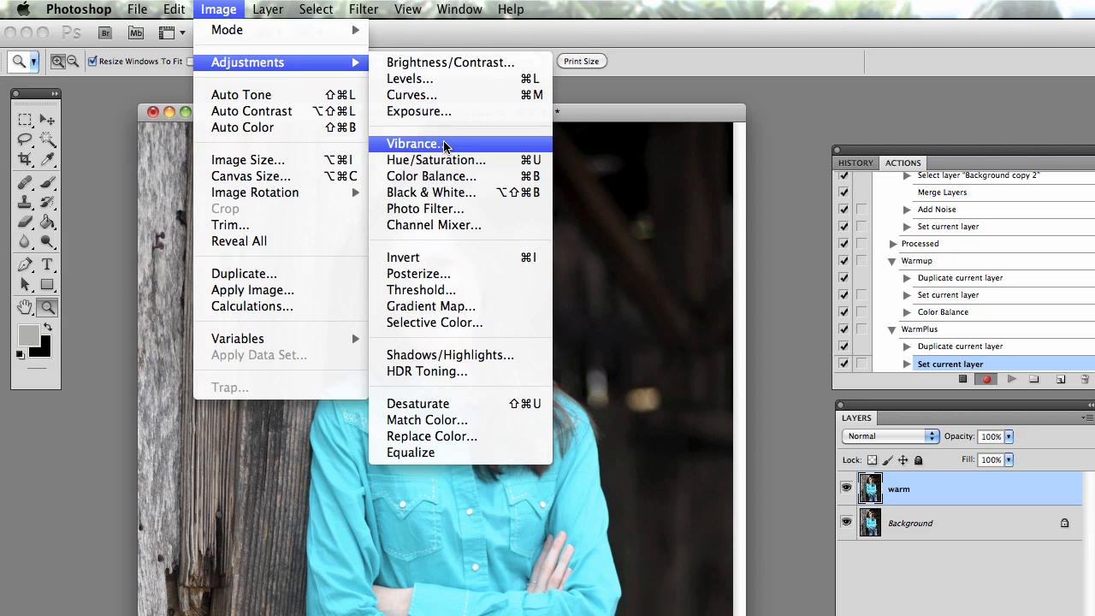
click(445, 176)
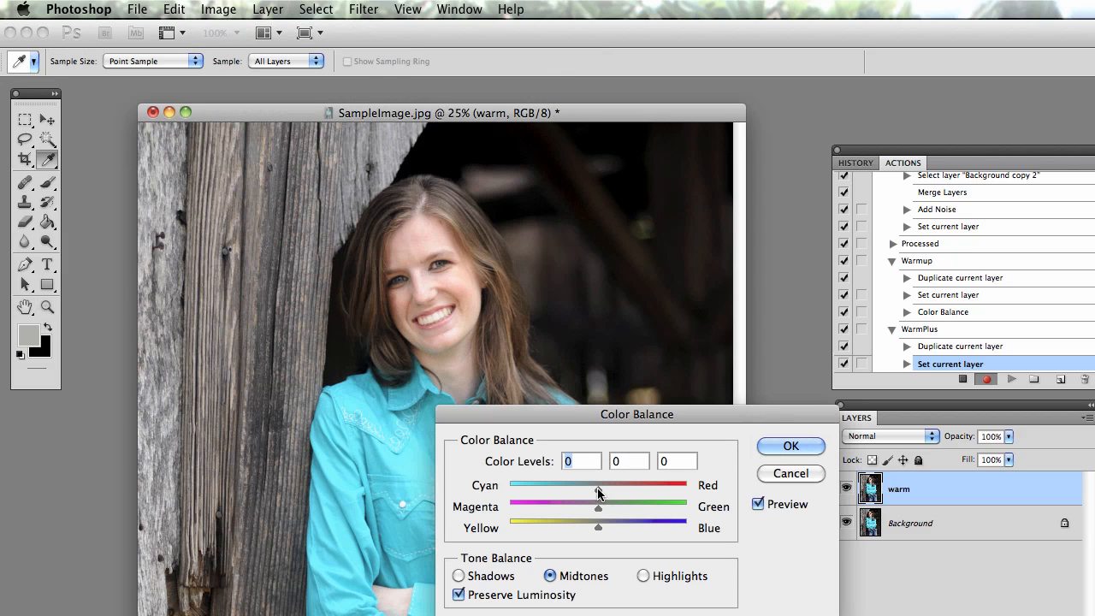
drag(599, 494, 600, 490)
drag(599, 528, 593, 530)
click(501, 579)
drag(598, 489, 603, 490)
drag(590, 533, 594, 532)
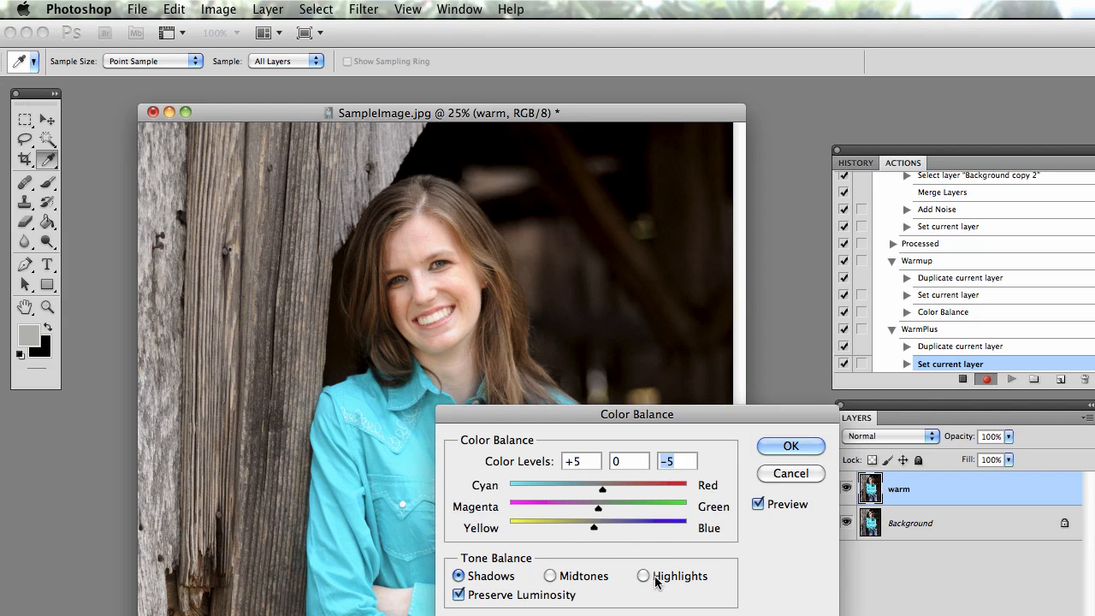
click(656, 581)
drag(598, 491, 593, 532)
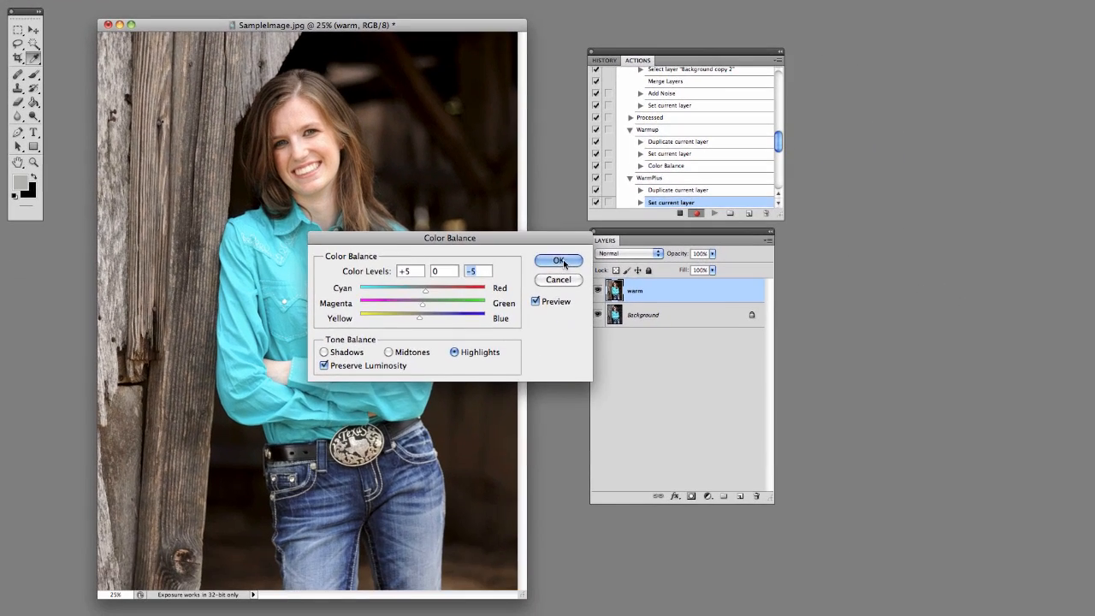
click(791, 446)
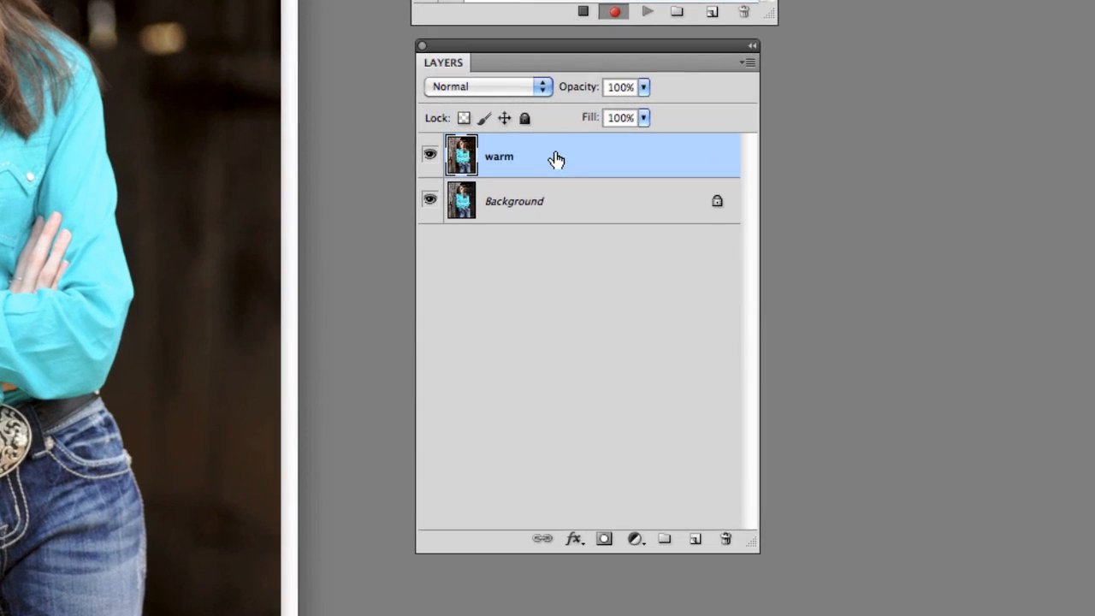
- Duplicate the warm layer and apply a Gaussian Blur with a 36.7-pixel radius to the copy
drag(665, 294, 700, 377)
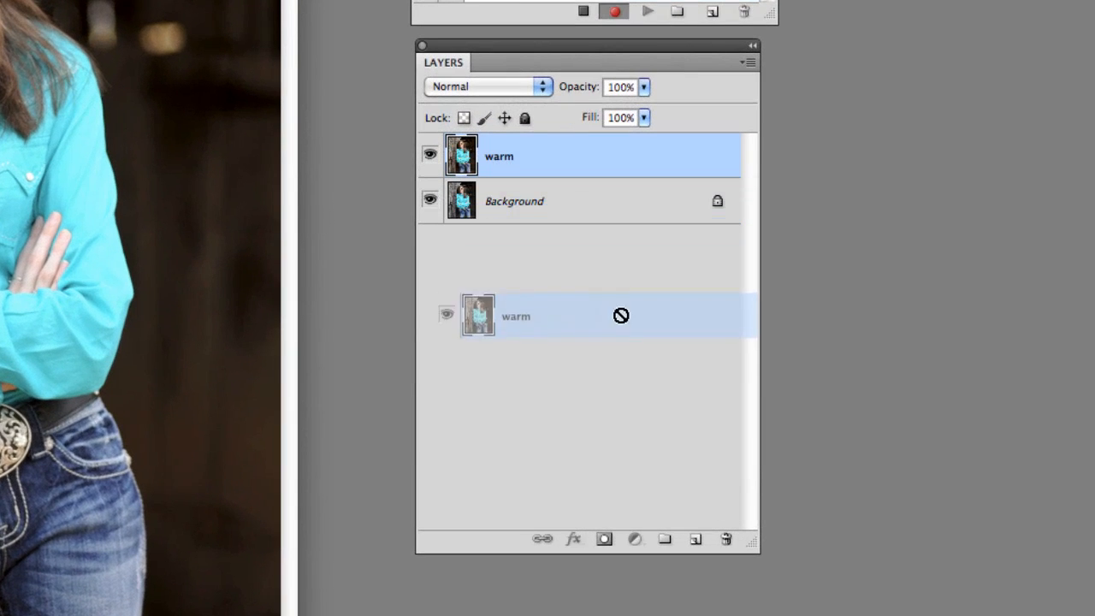
drag(621, 315, 696, 541)
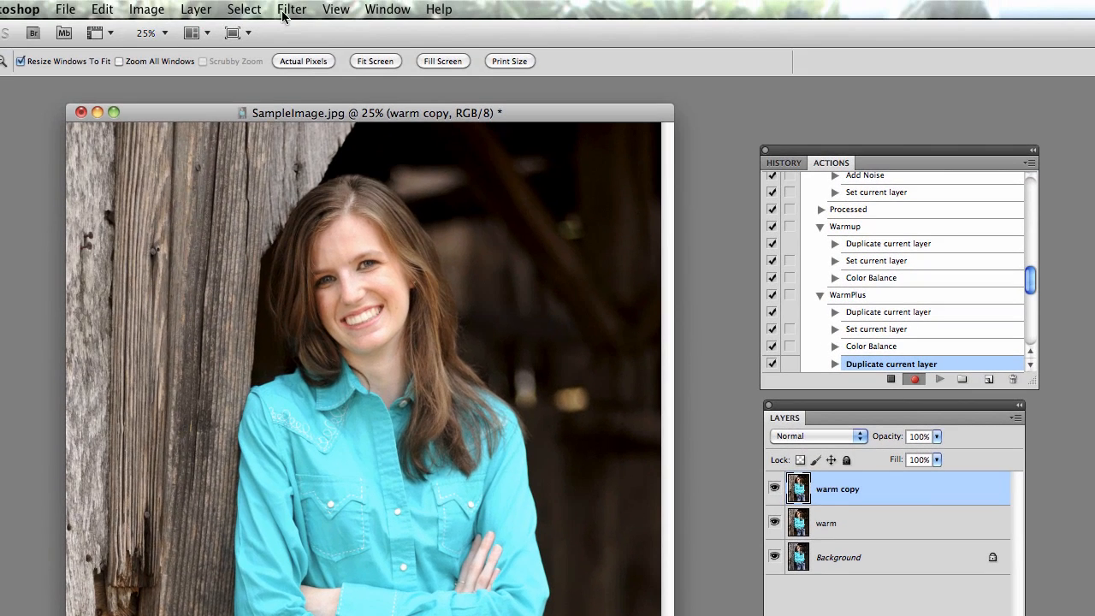
click(283, 12)
mouse_move(349, 193)
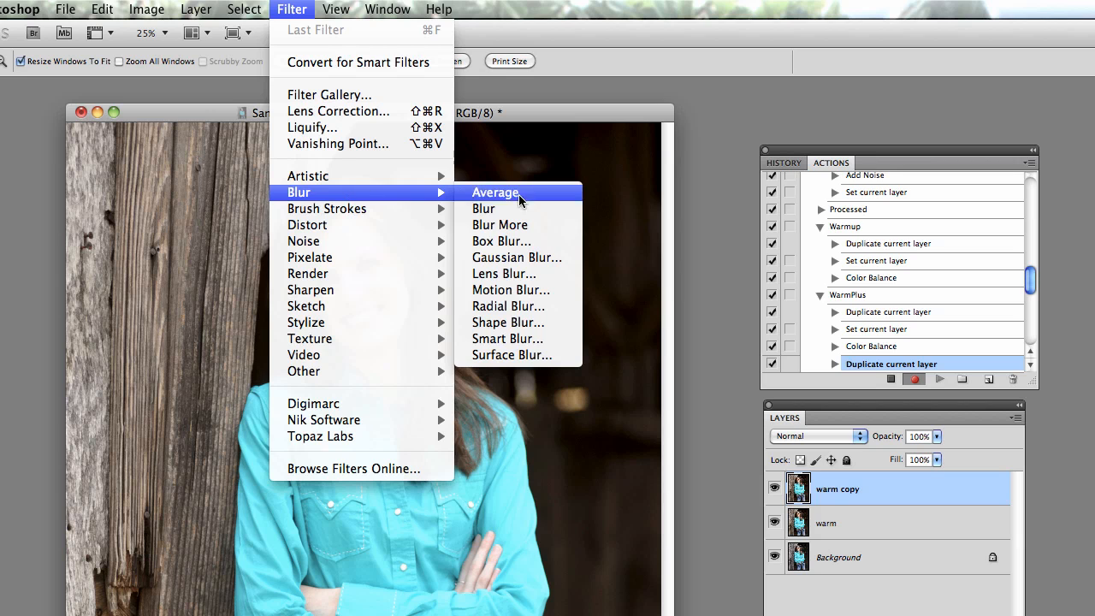
click(539, 261)
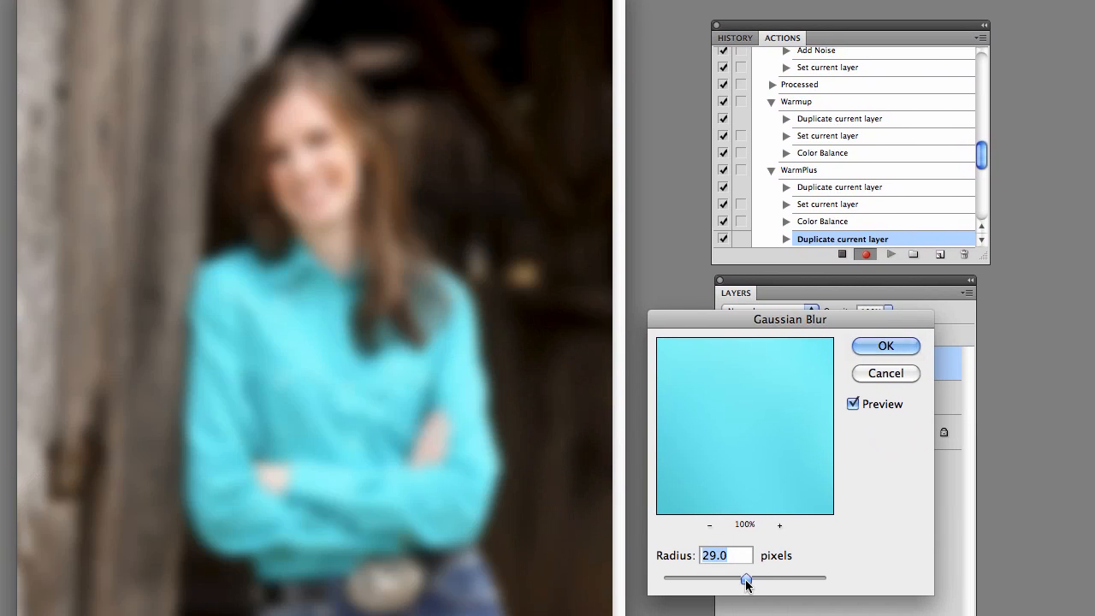
mouse_move(744, 582)
mouse_down()
mouse_move(725, 582)
mouse_move(753, 589)
mouse_up()
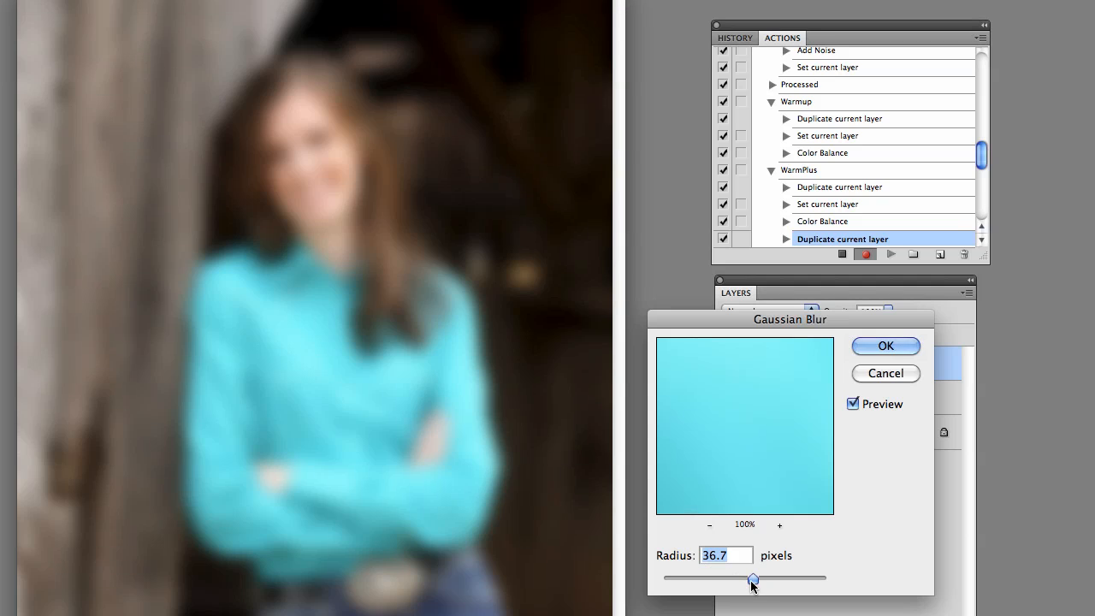
click(886, 345)
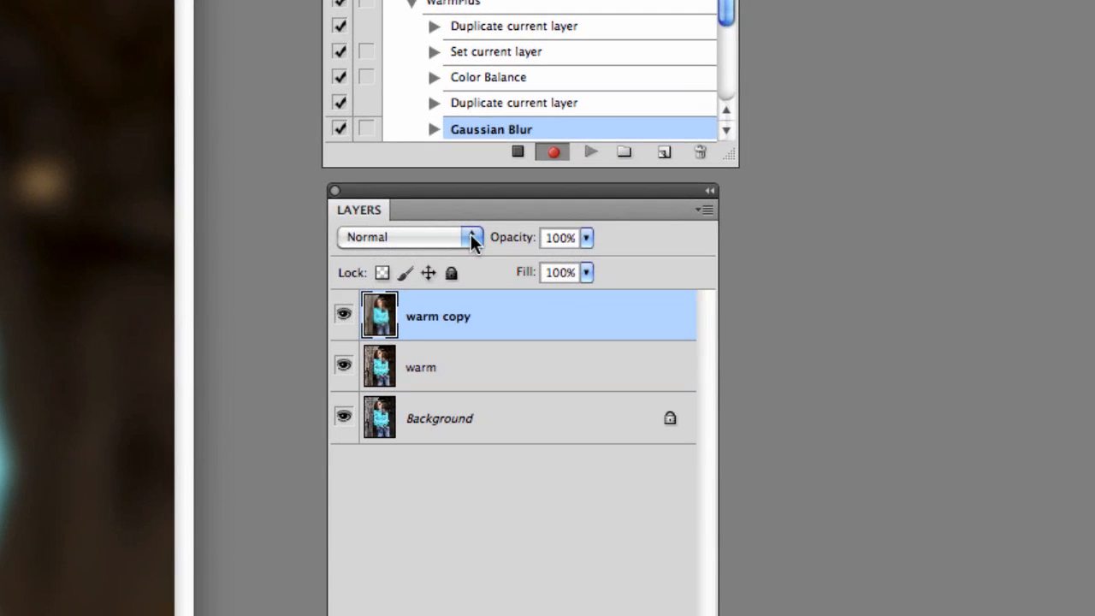
- Set the warm copy layer to Soft Light at 80% opacity and stop recording the WarmPlus action
click(472, 240)
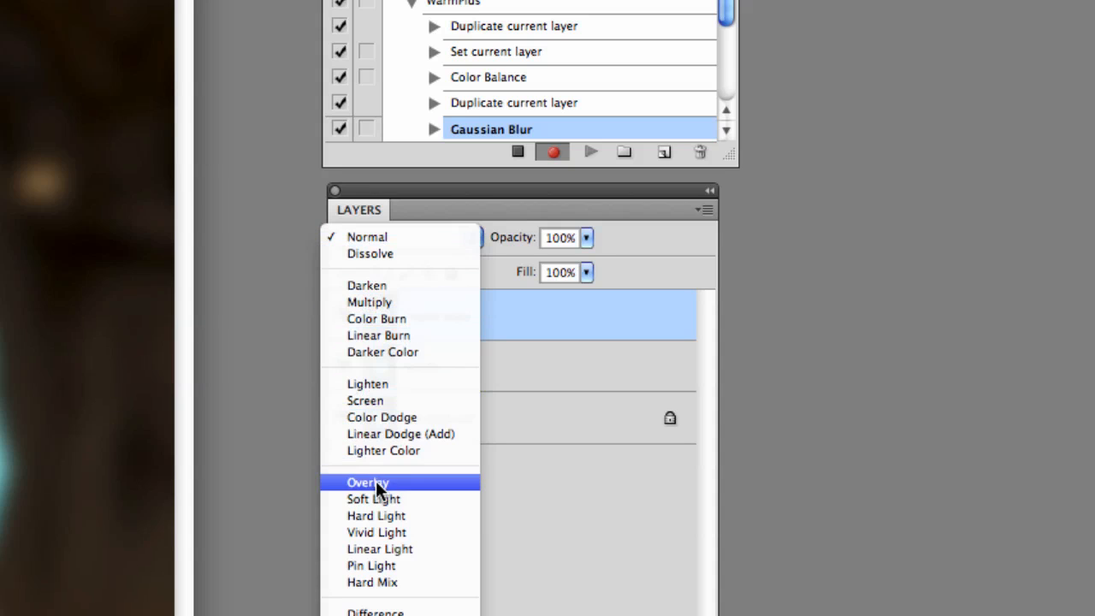
click(375, 498)
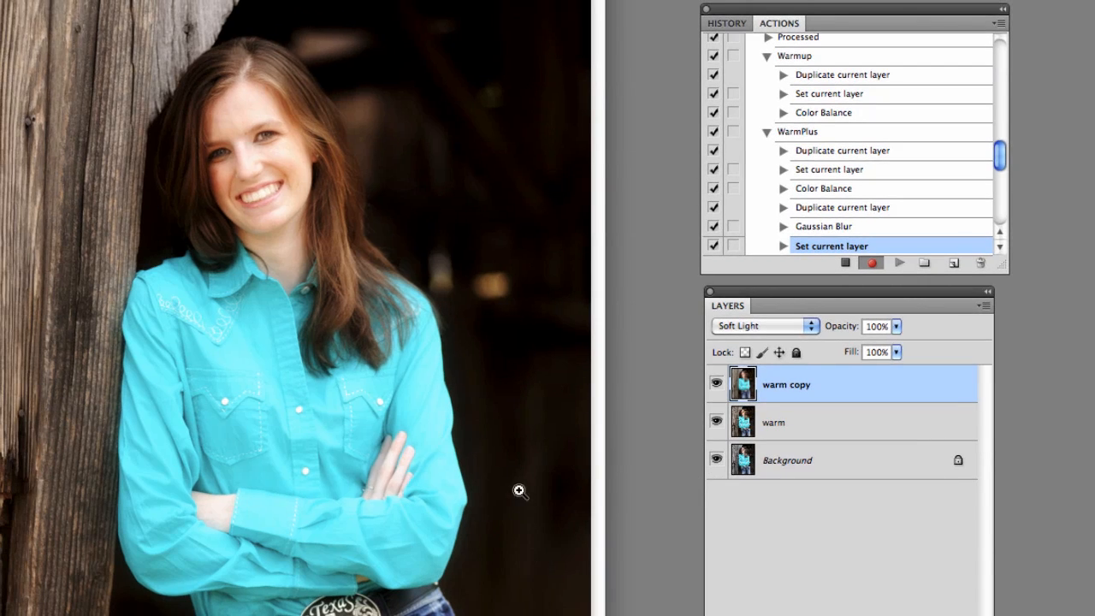
click(896, 328)
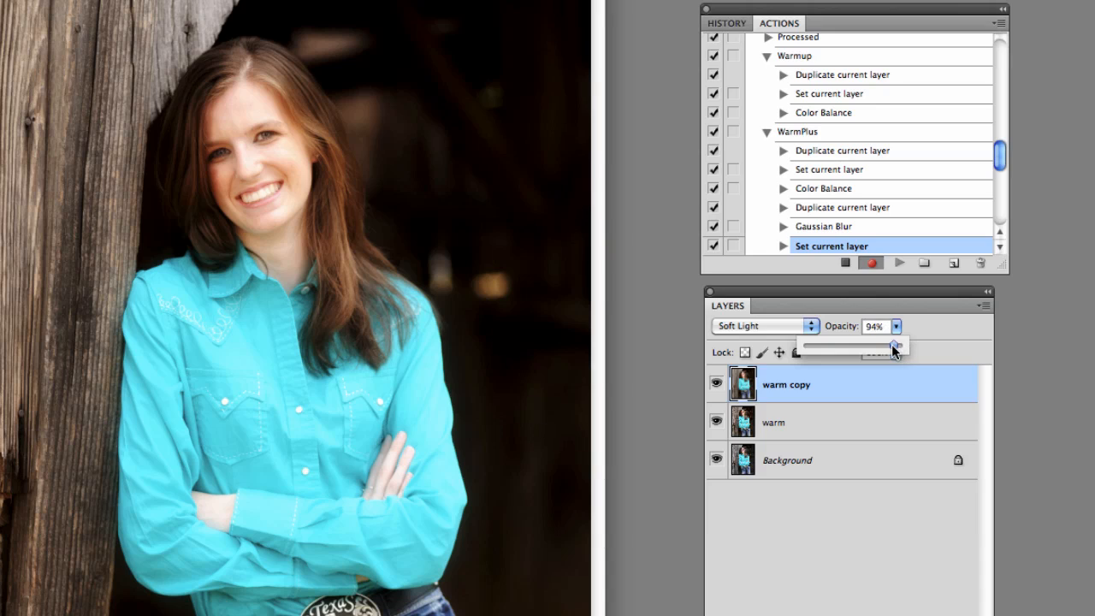
drag(881, 345, 879, 346)
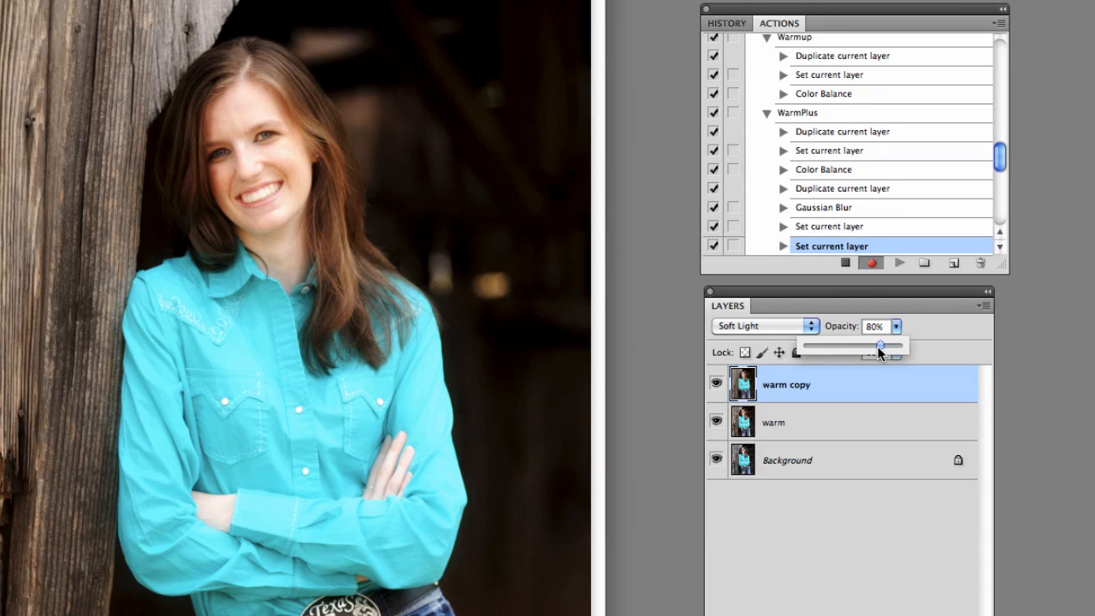
click(675, 387)
click(845, 264)
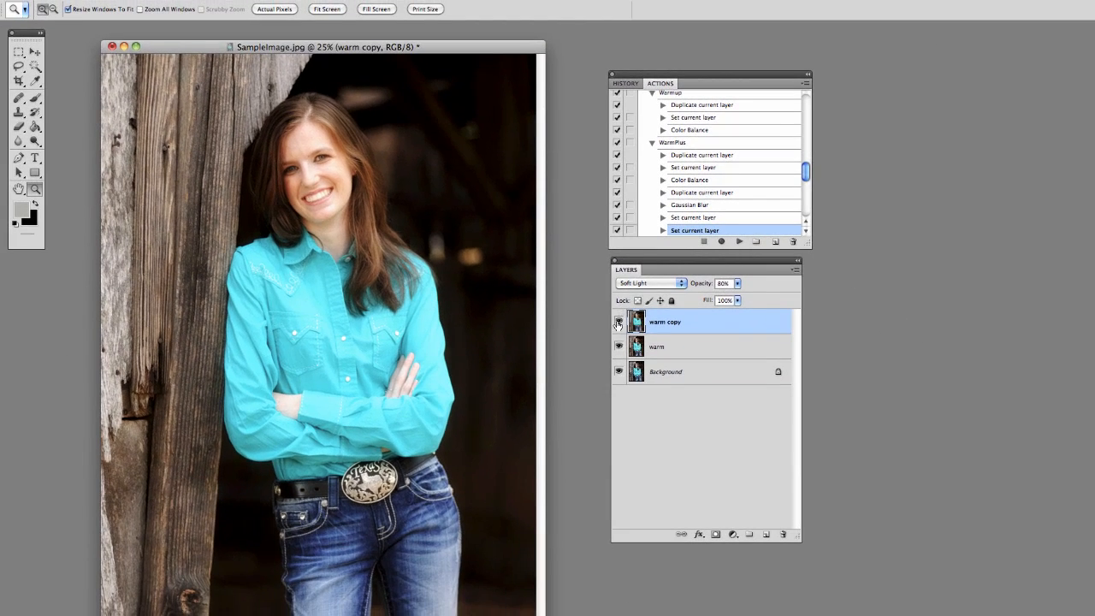
- Compare the portrait with and without the effect by hiding and showing the warm and warm copy layers
drag(618, 322, 618, 347)
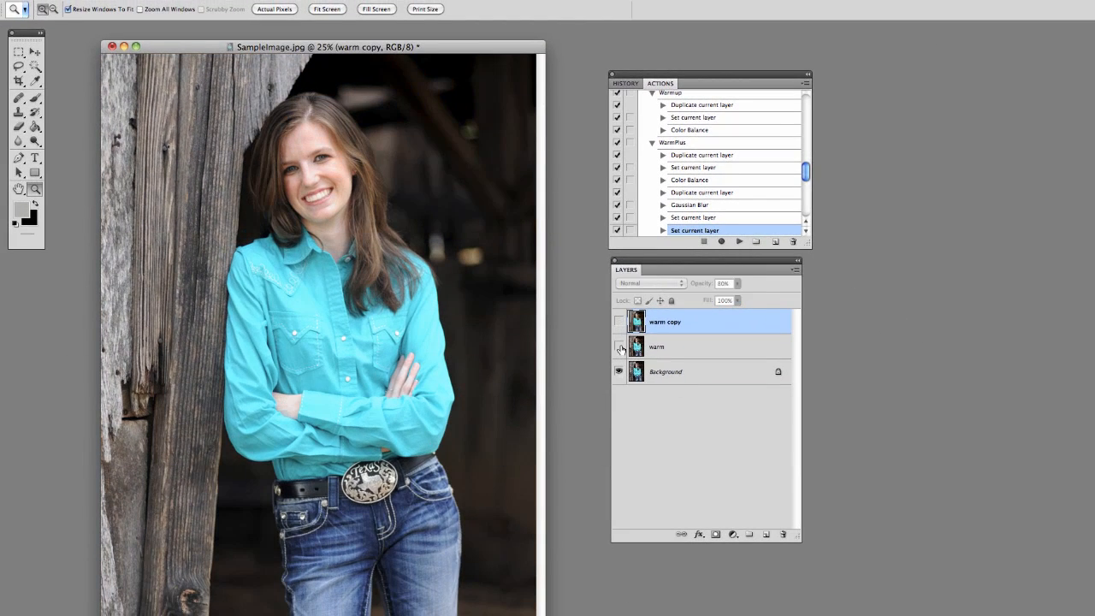
click(619, 347)
click(619, 322)
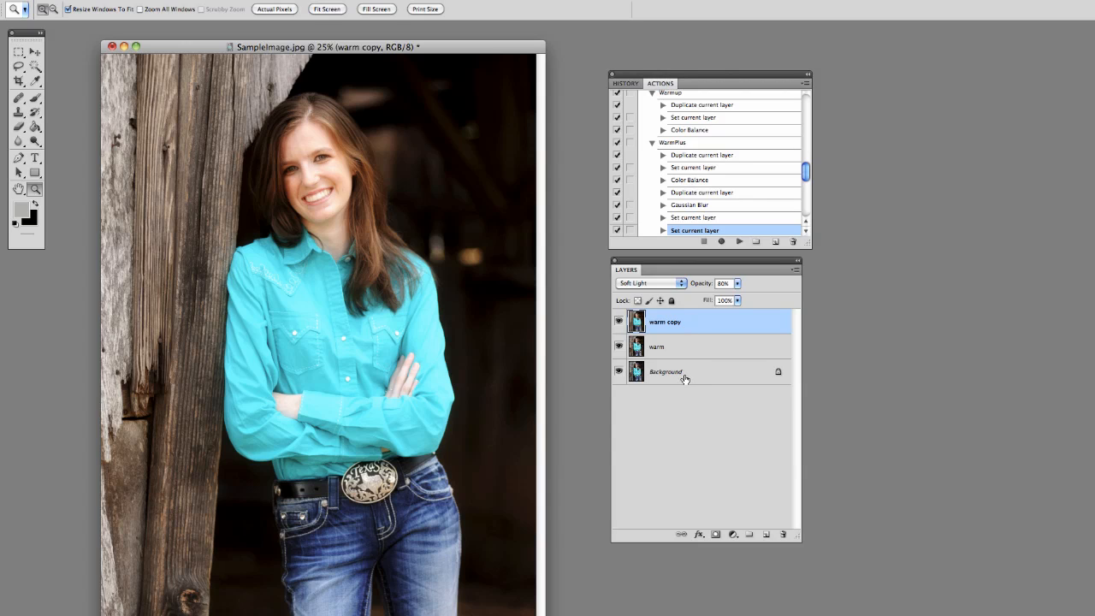
click(619, 322)
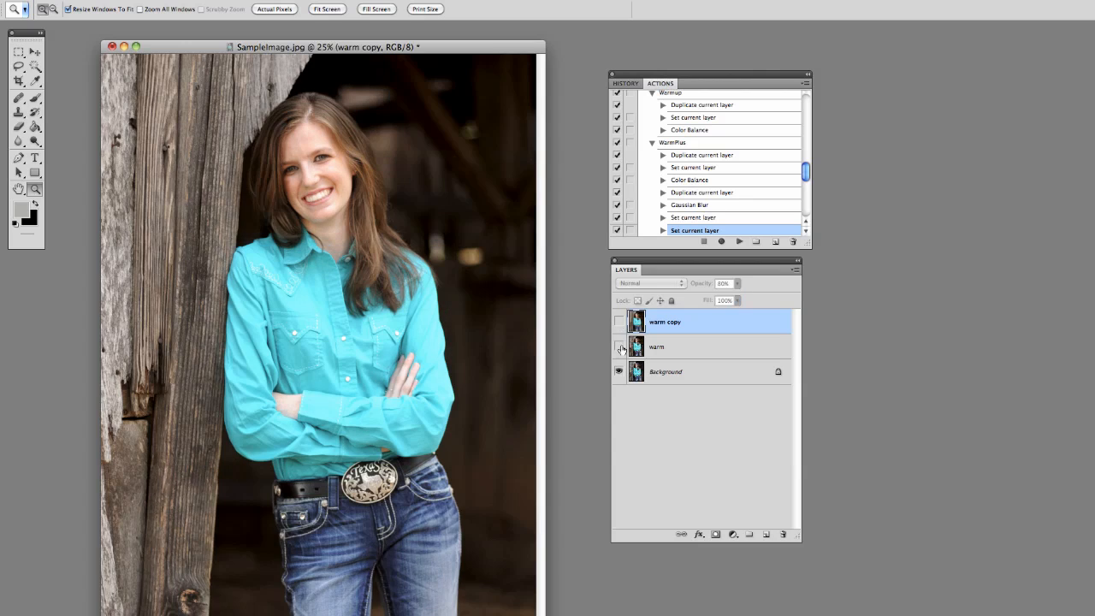
click(620, 347)
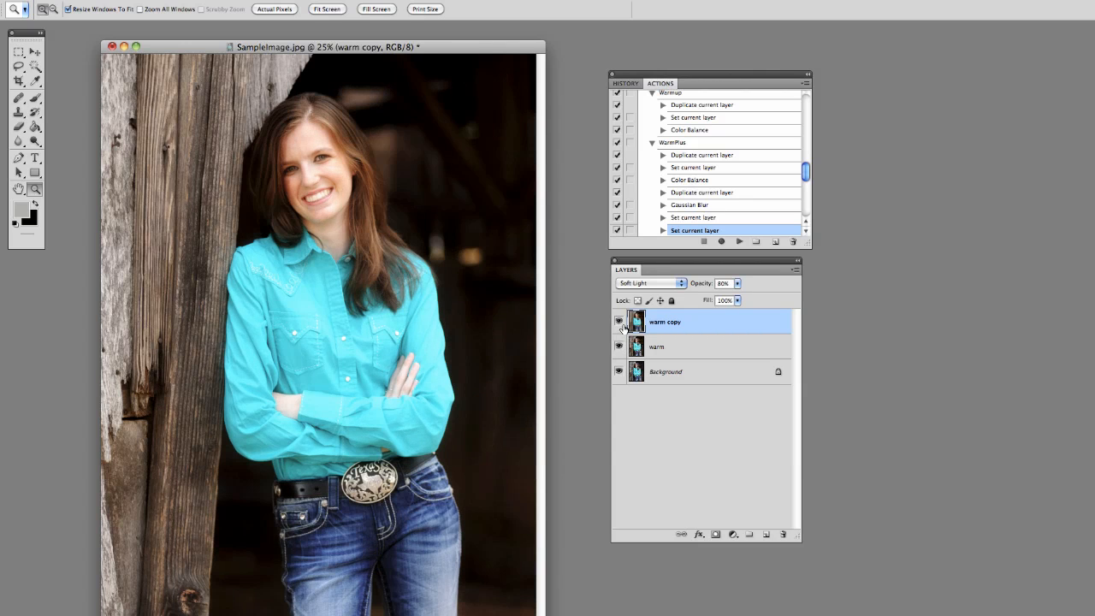
click(620, 322)
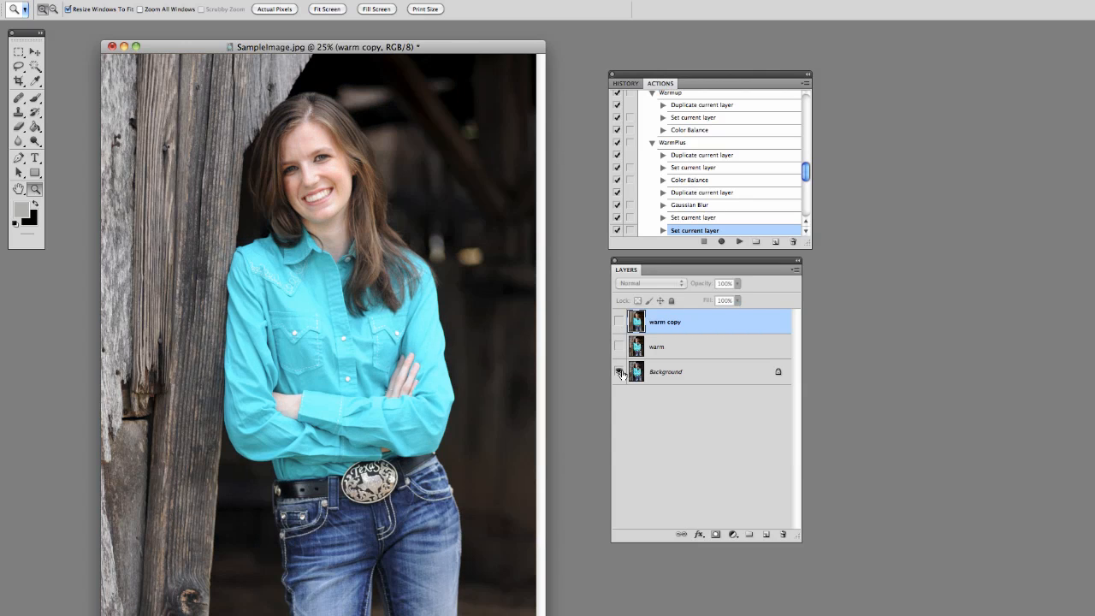
click(620, 348)
click(621, 323)
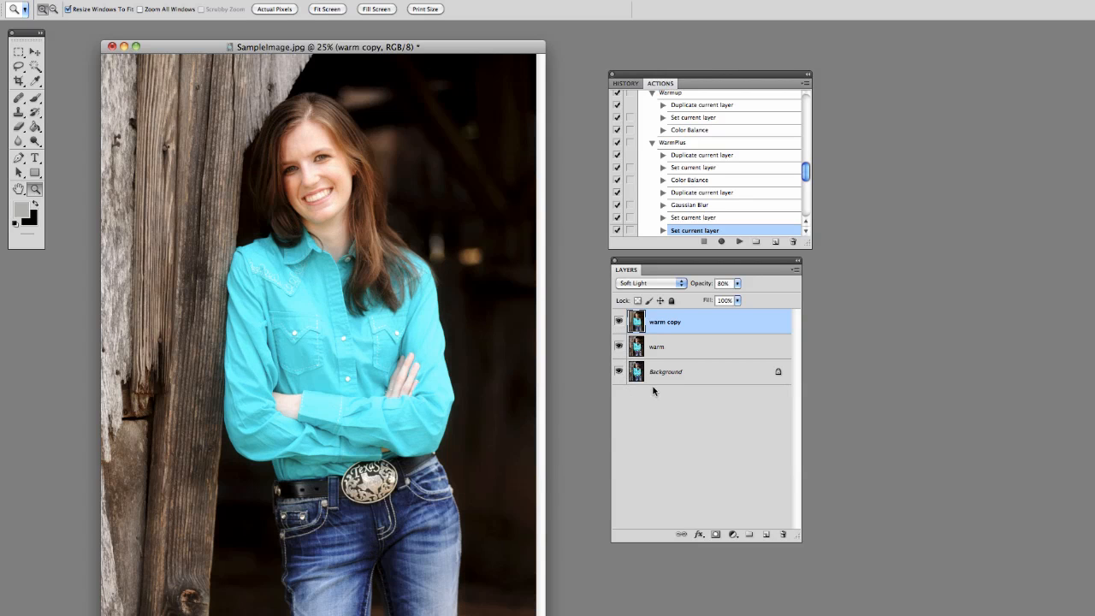
- Delete the warm and warm copy layers and play the WarmPlus action on the Background layer
shift+click(683, 348)
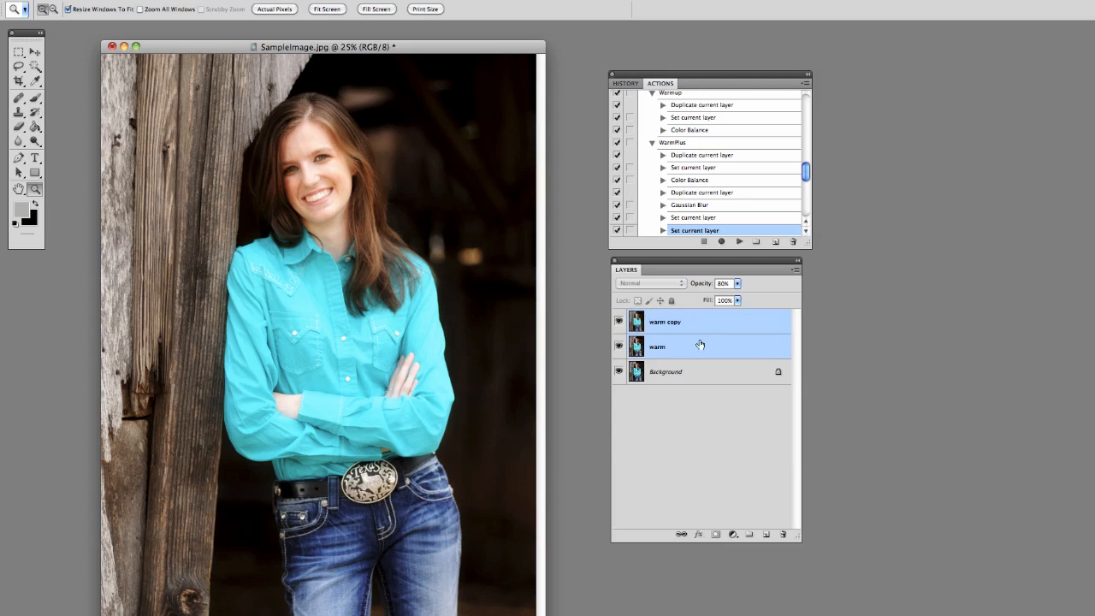
drag(700, 345, 783, 535)
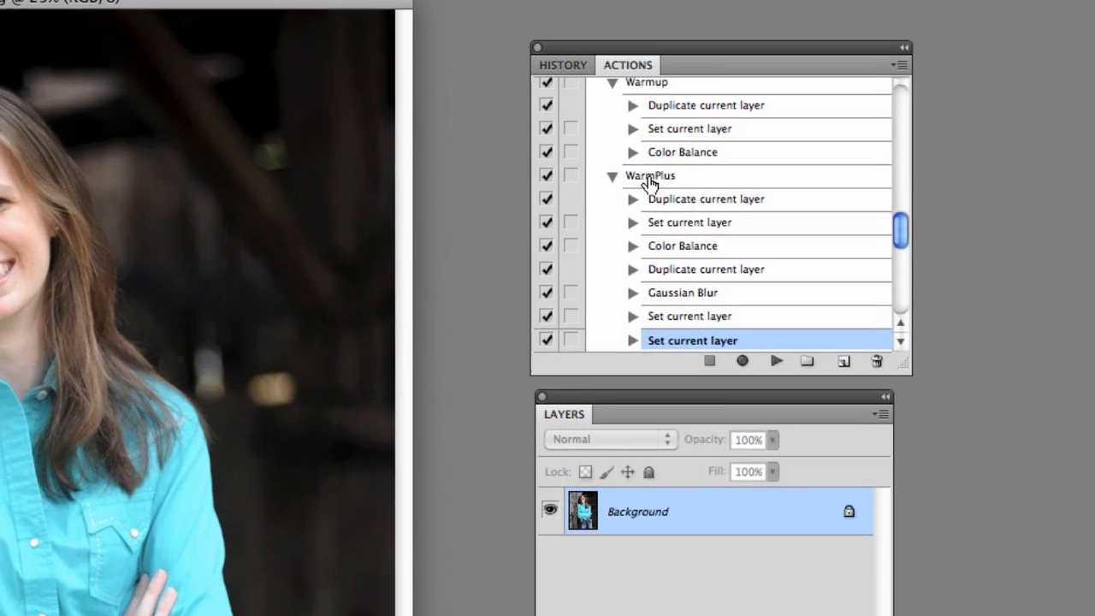
click(650, 178)
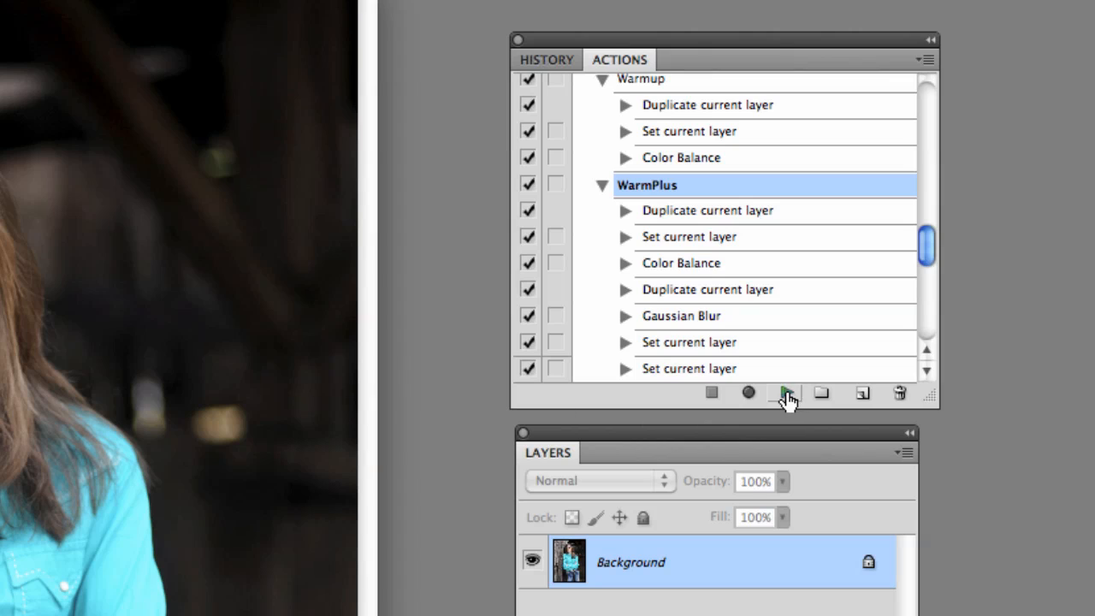
click(786, 394)
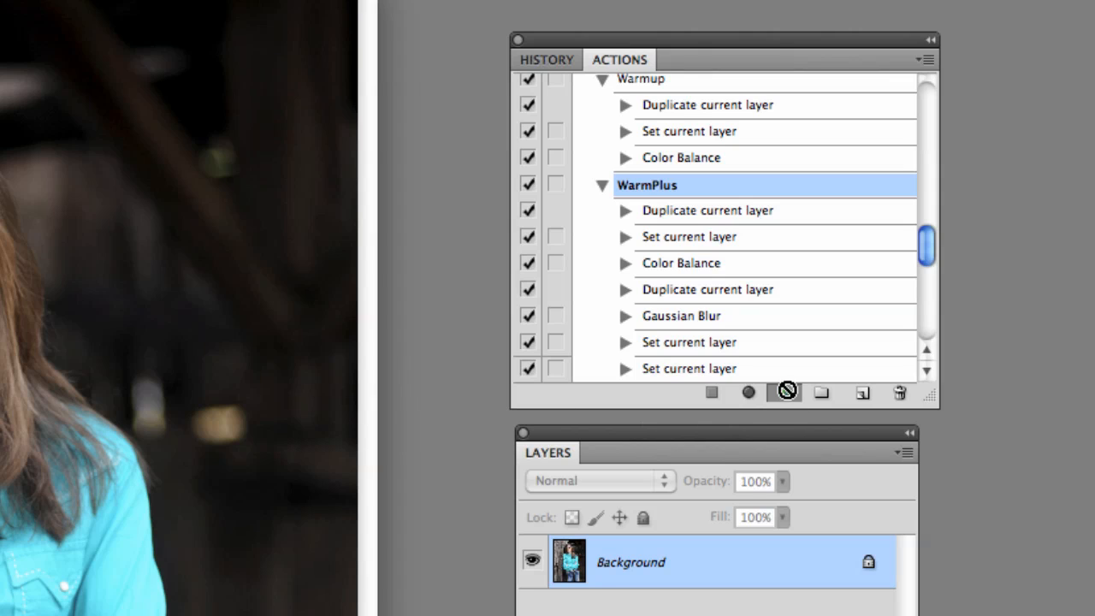